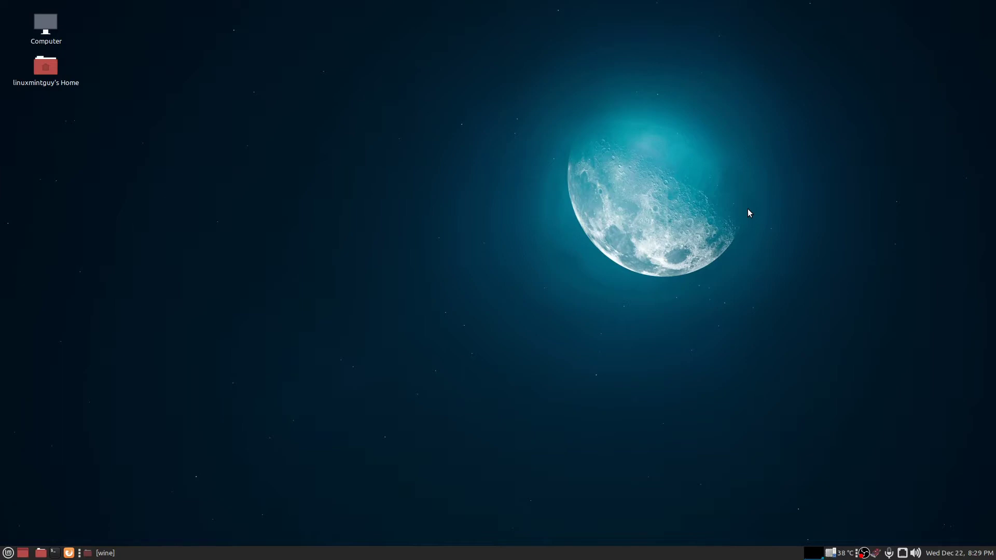
# Bring up the taskbar preview of the wine games folder window.
pyautogui.moveTo(131, 554)
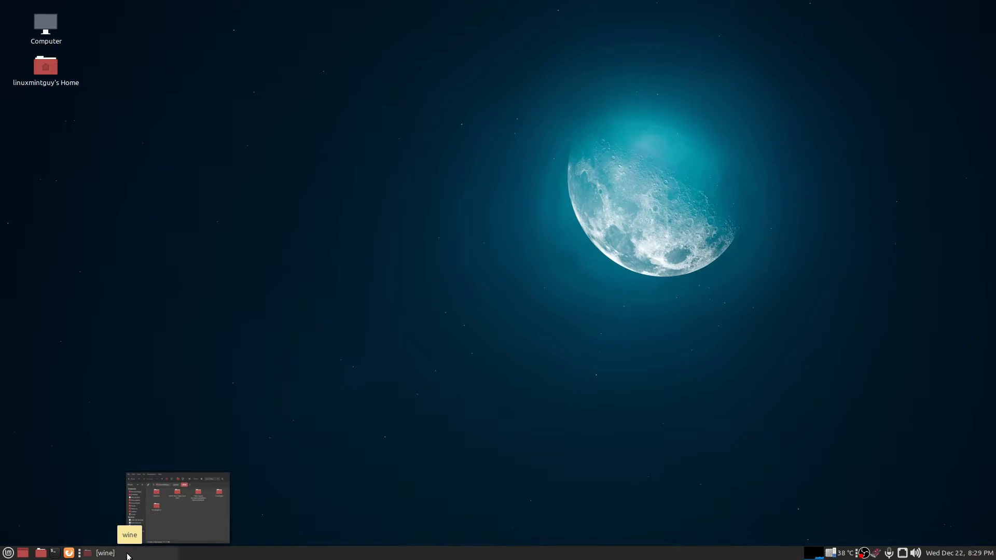
pyautogui.click(128, 554)
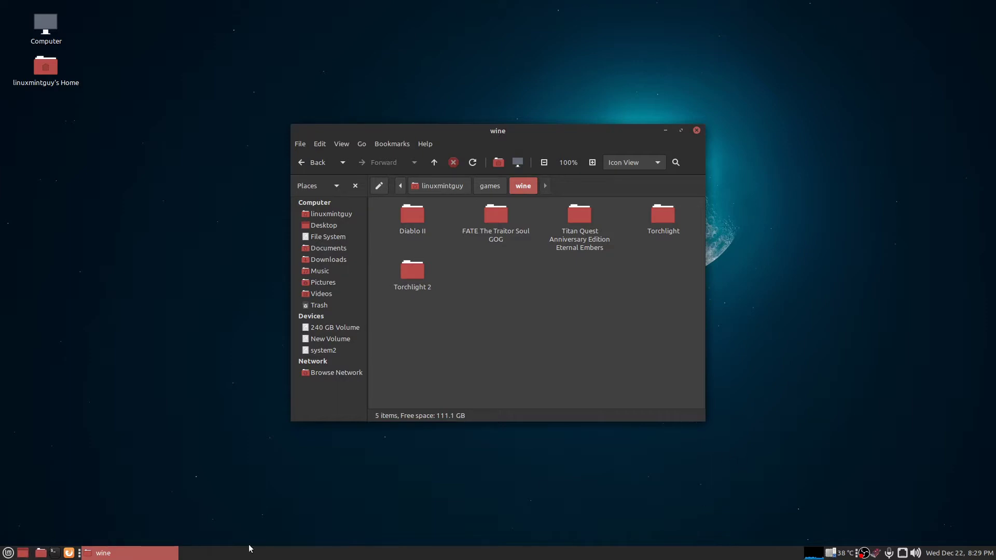
pyautogui.click(38, 553)
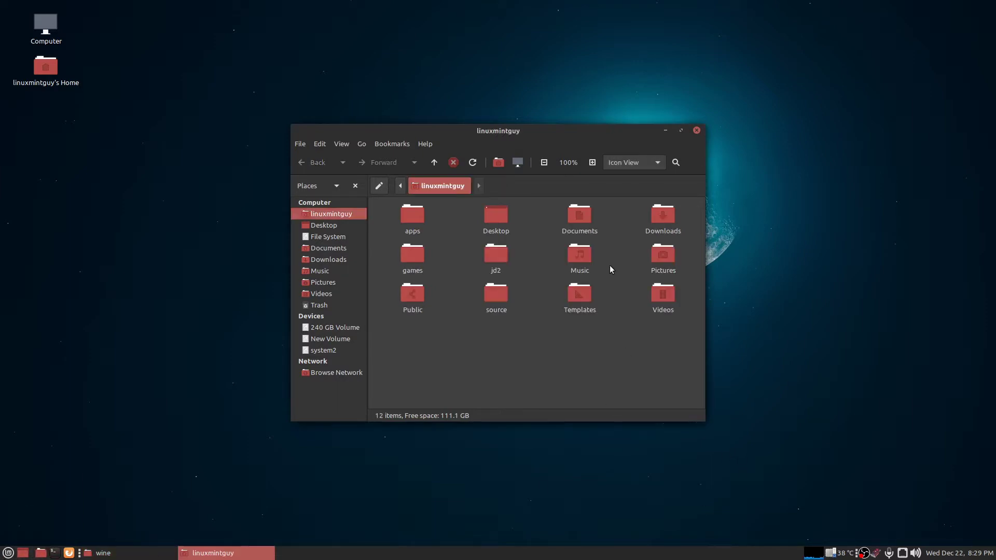
pyautogui.hotkey('ctrl', 'h')
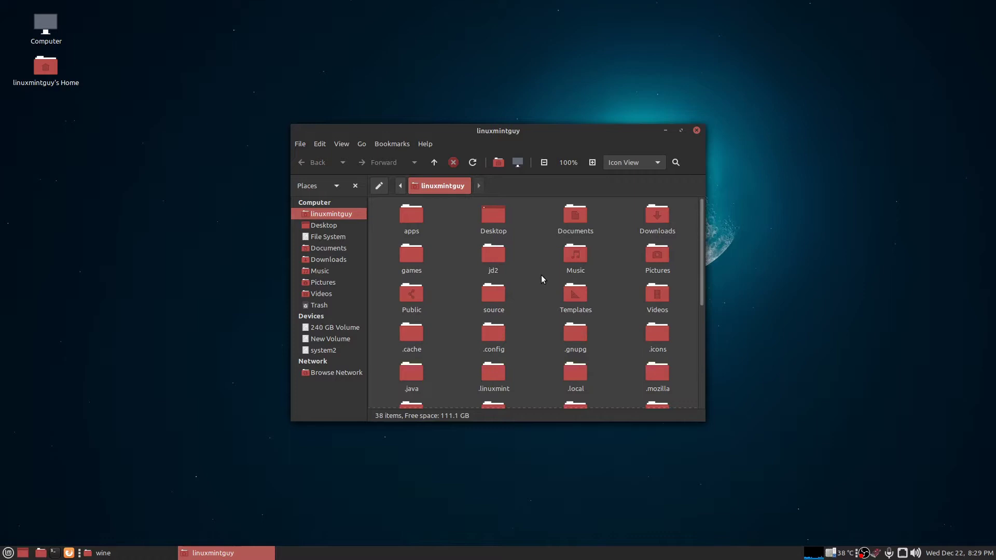
pyautogui.scroll(-4, 542, 279)
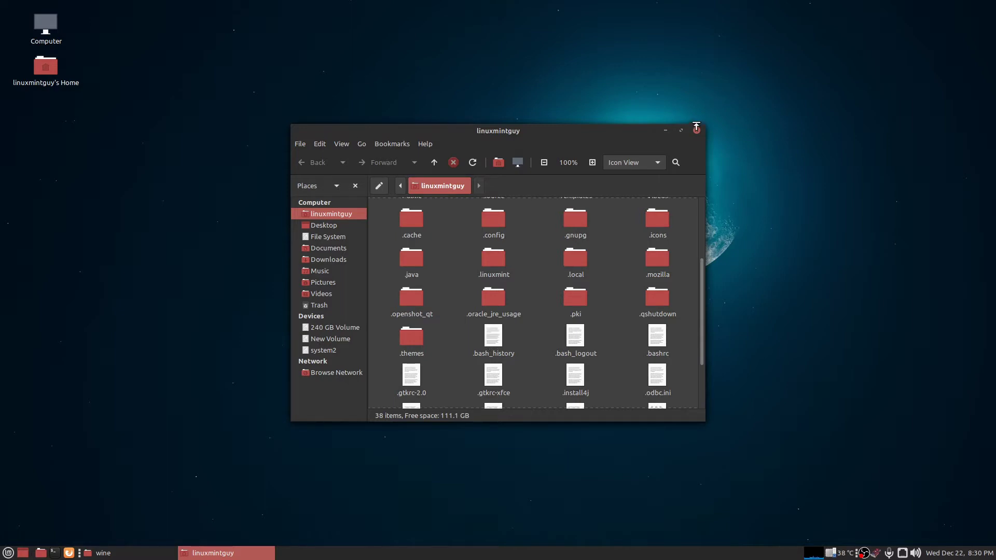
pyautogui.click(696, 131)
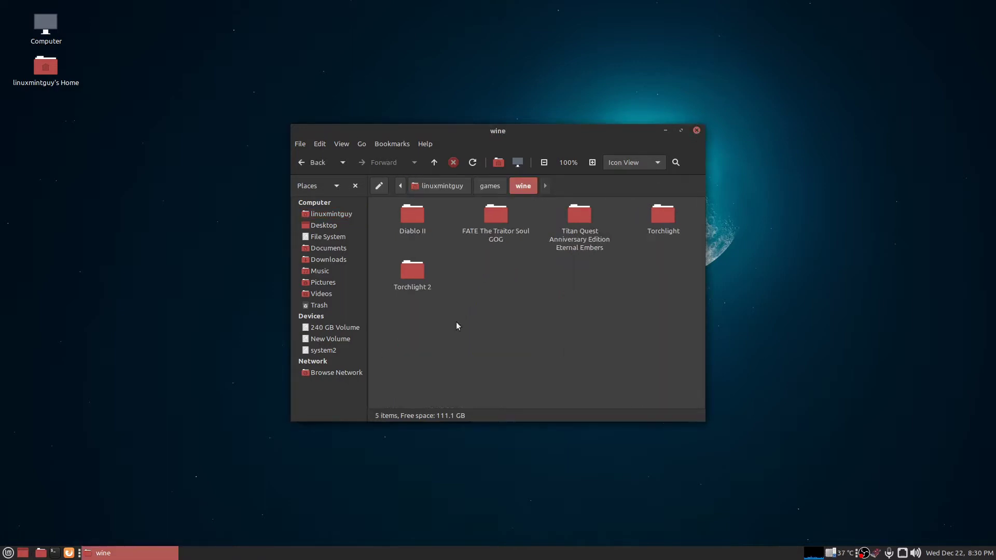
# In a new terminal, drop the draft apt install commands and run winecfg instead.
pyautogui.click(55, 553)
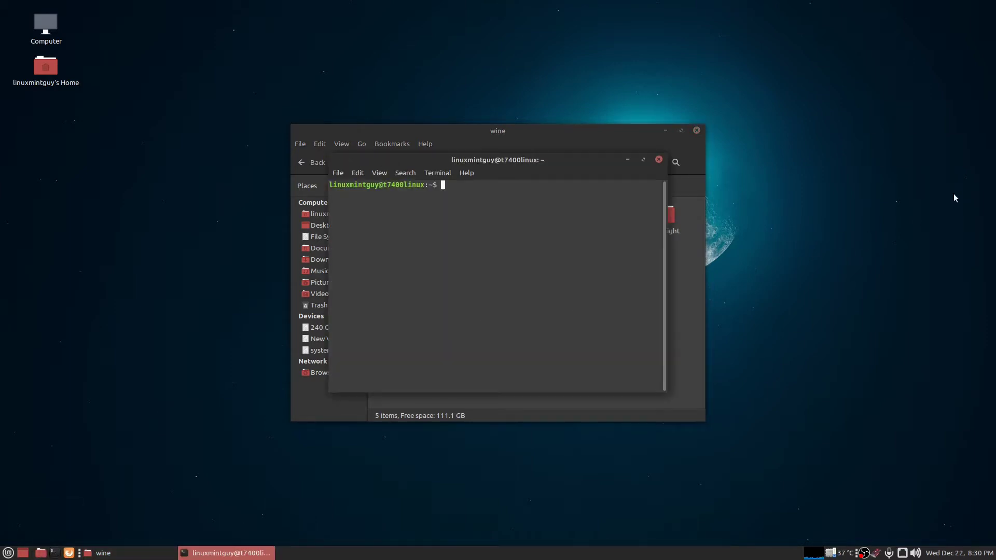
pyautogui.write('sudo')
pyautogui.write(' apt updat')
pyautogui.write('e')
pyautogui.press('BackSpace')
pyautogui.press('BackSpace')
pyautogui.press('BackSpace')
pyautogui.press('BackSpace')
pyautogui.press('BackSpace')
pyautogui.press('BackSpace')
pyautogui.press('BackSpace')
pyautogui.press('BackSpace')
pyautogui.press('BackSpace')
pyautogui.press('BackSpace')
pyautogui.press('BackSpace')
pyautogui.press('BackSpace')
pyautogui.press('BackSpace')
pyautogui.press('BackSpace')
pyautogui.press('BackSpace')
pyautogui.write('sudo apt install')
pyautogui.press('BackSpace')
pyautogui.press('BackSpace')
pyautogui.press('BackSpace')
pyautogui.write('ll wine winetricks')
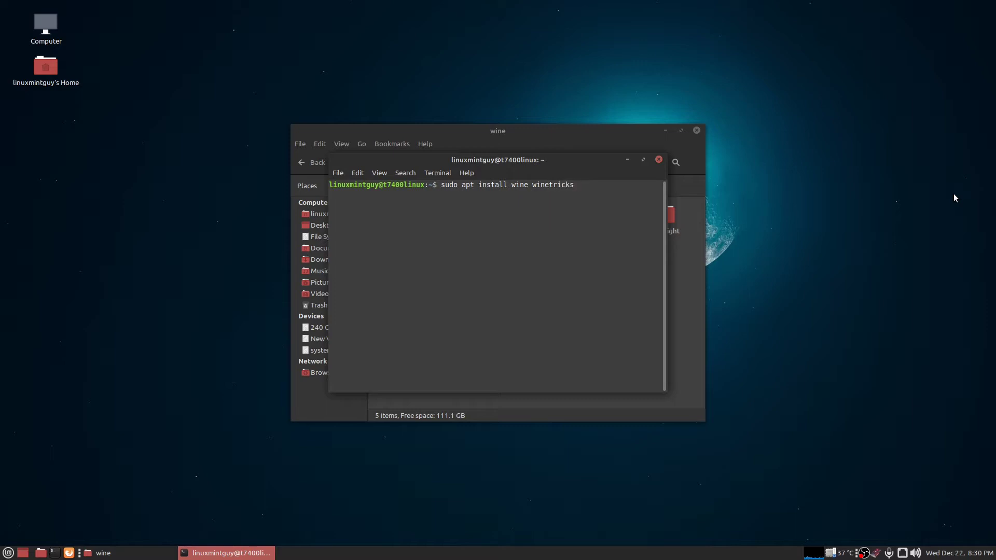
pyautogui.press('BackSpace')
pyautogui.press('BackSpace')
pyautogui.press('BackSpace')
pyautogui.press('BackSpace')
pyautogui.press('BackSpace')
pyautogui.press('BackSpace')
pyautogui.press('BackSpace')
pyautogui.press('BackSpace')
pyautogui.press('BackSpace')
pyautogui.press('BackSpace')
pyautogui.press('BackSpace')
pyautogui.press('BackSpace')
pyautogui.press('BackSpace')
pyautogui.press('BackSpace')
pyautogui.press('BackSpace')
pyautogui.press('BackSpace')
pyautogui.press('BackSpace')
pyautogui.press('BackSpace')
pyautogui.press('BackSpace')
pyautogui.press('BackSpace')
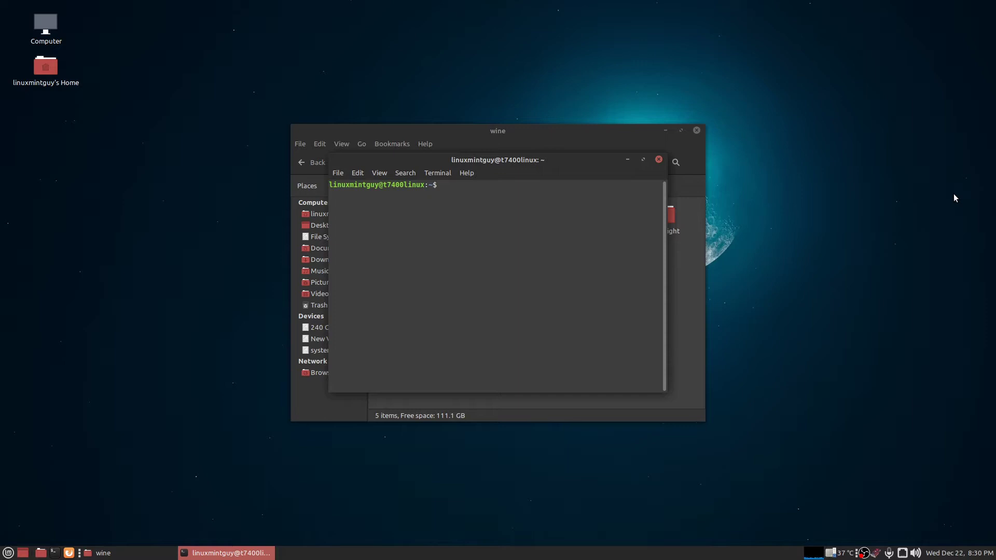
pyautogui.write('winecfg')
pyautogui.press('Return')
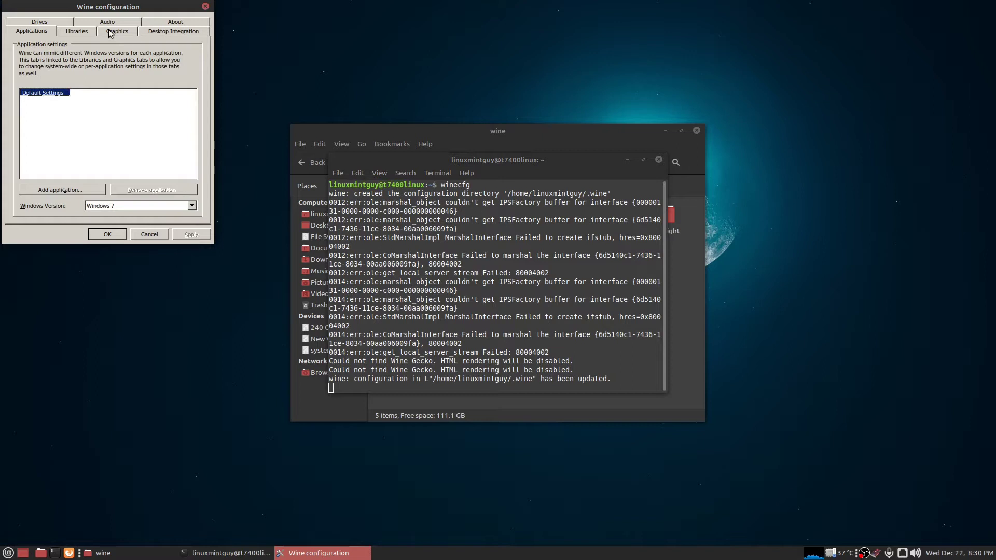
# Enable automatic mouse capture in full-screen windows on the Graphics tab and apply it.
pyautogui.click(110, 32)
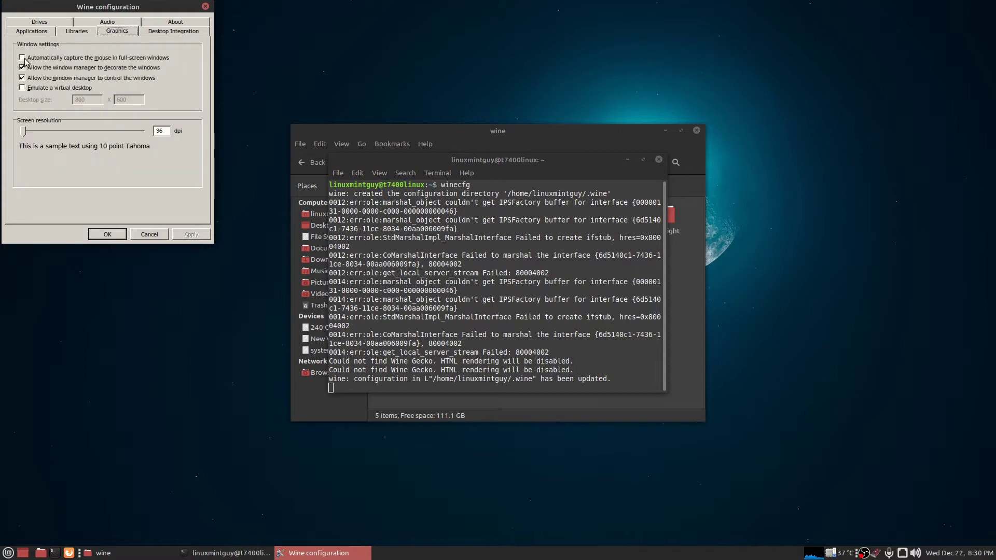
pyautogui.click(22, 58)
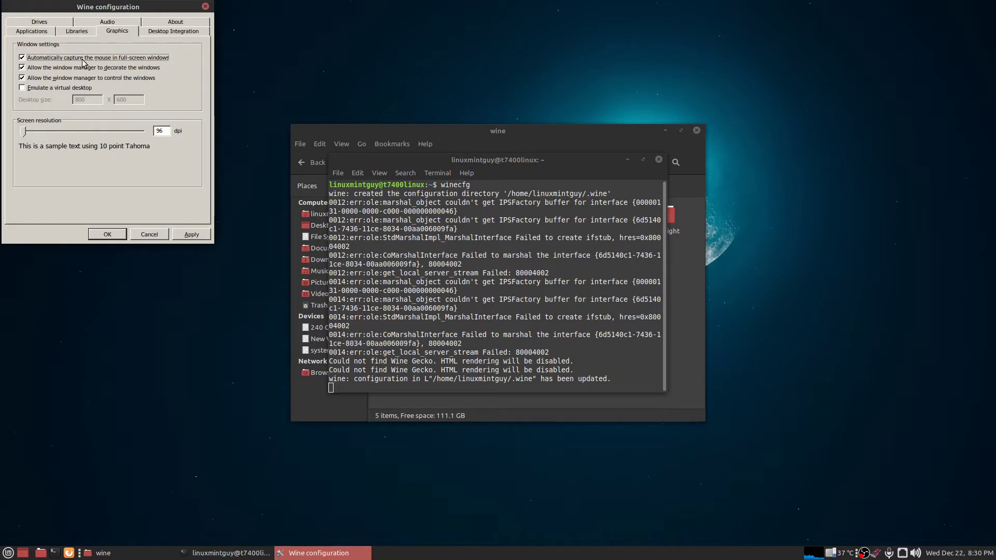
pyautogui.click(190, 236)
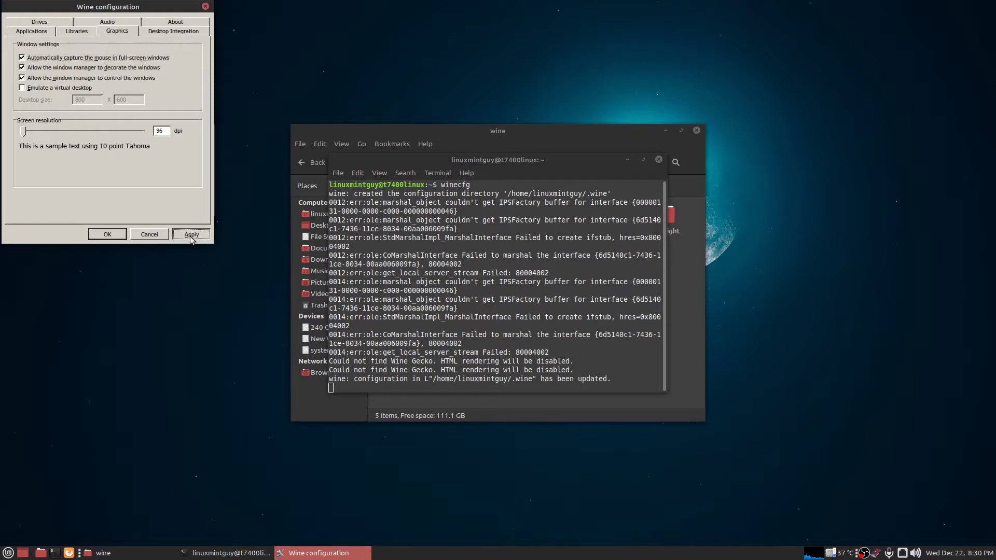
# Keep Windows 7 as the Windows version and close Wine configuration with OK.
pyautogui.click(25, 32)
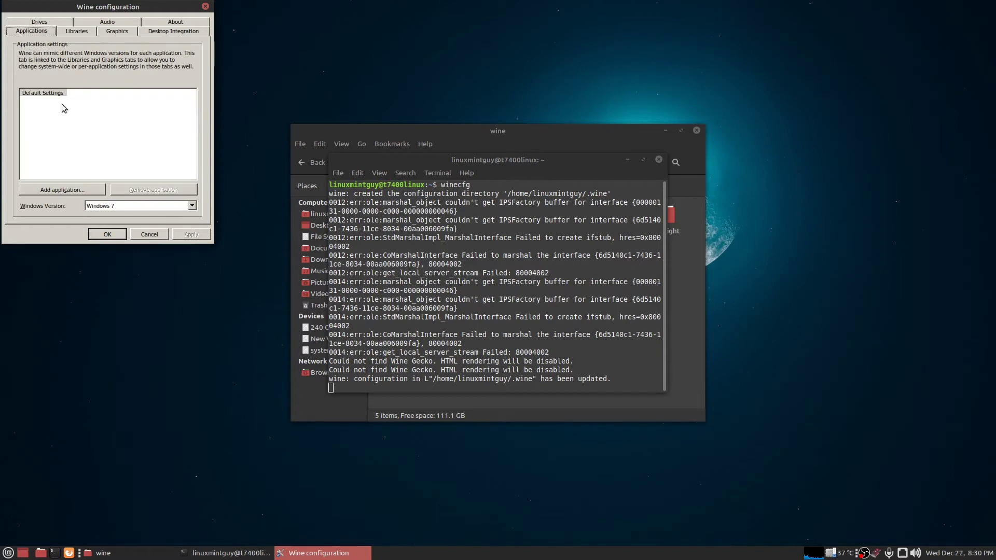
pyautogui.click(123, 206)
pyautogui.click(124, 206)
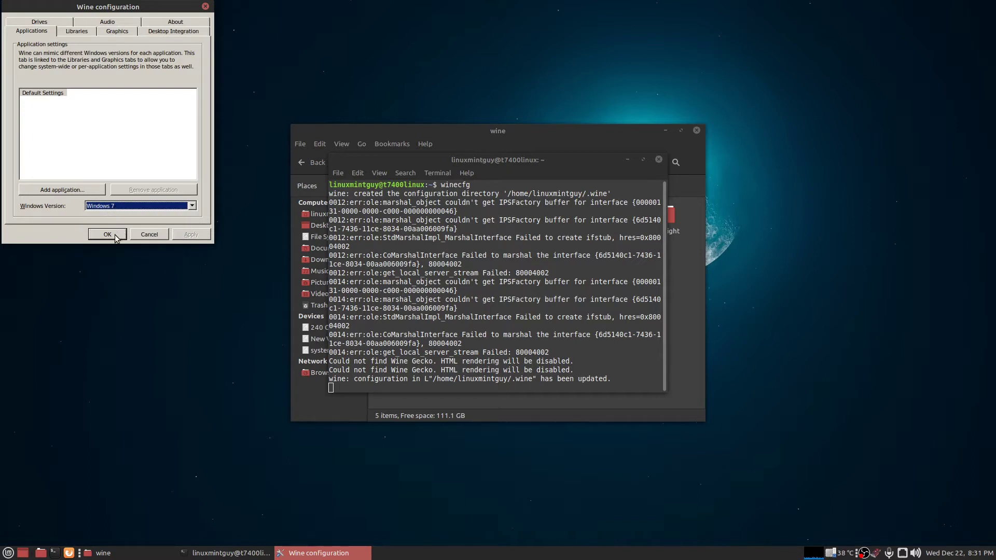
pyautogui.click(107, 234)
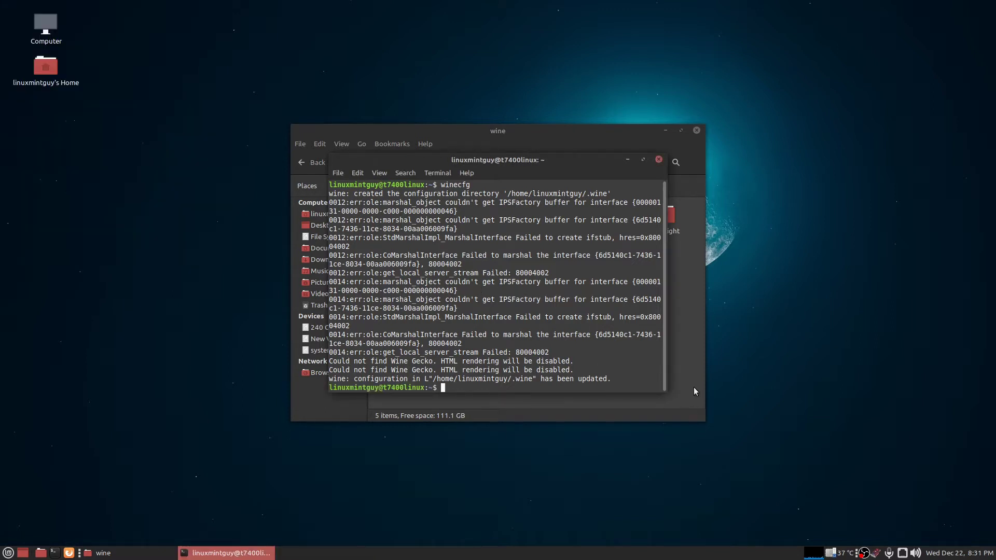
# Open a home-folder window with hidden files shown and browse .wine/drive_c into Program Files (x86).
pyautogui.click(690, 370)
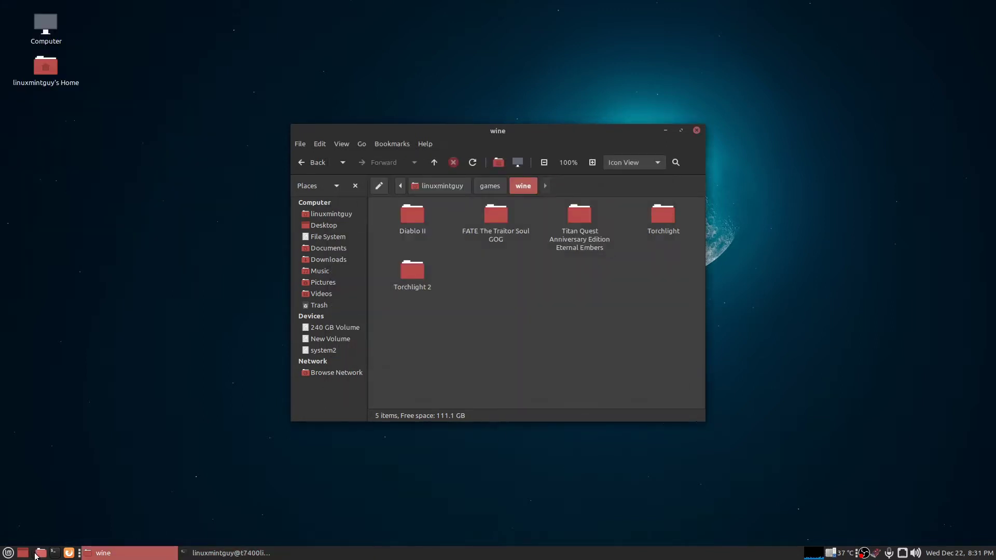
pyautogui.click(41, 553)
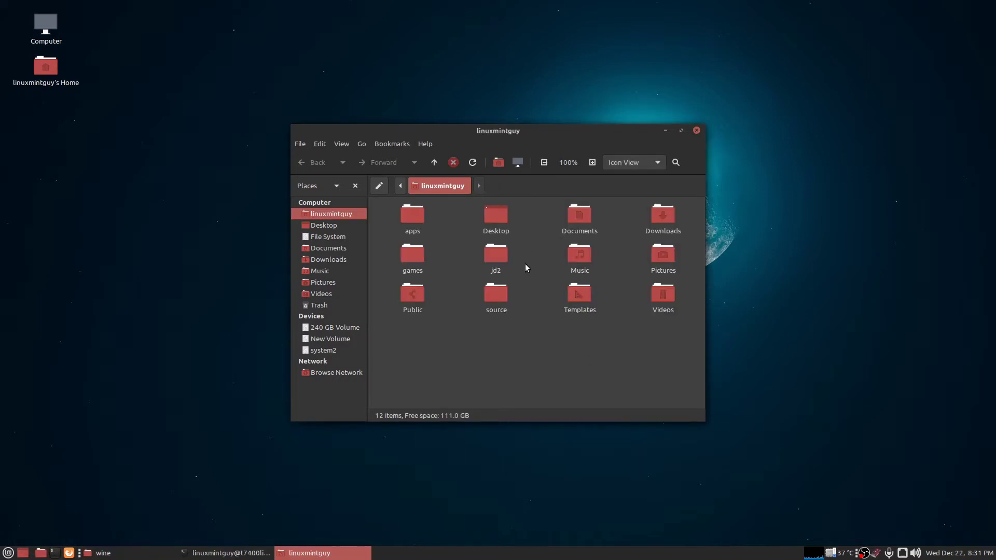
pyautogui.hotkey('ctrl', 'h')
pyautogui.scroll(-5, 527, 301)
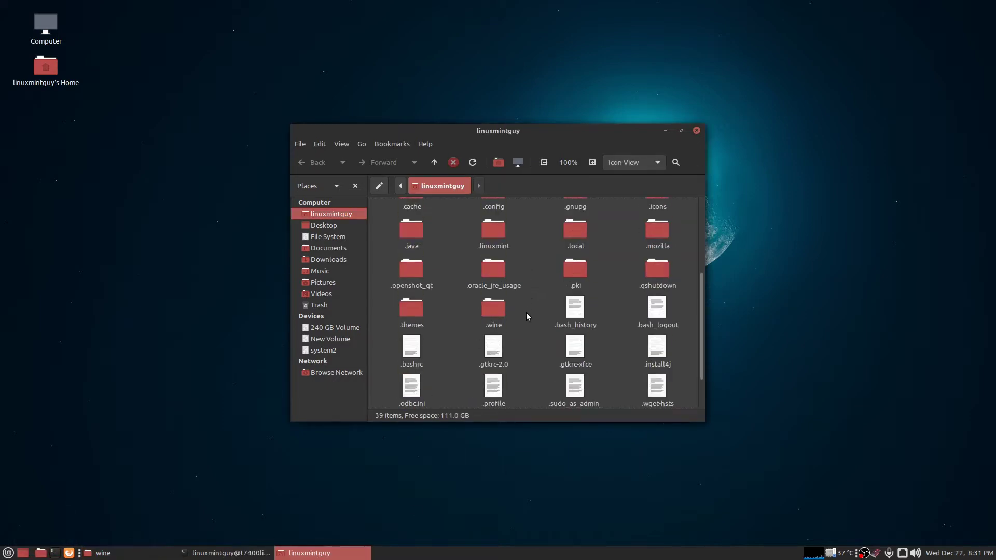
pyautogui.doubleClick(494, 310)
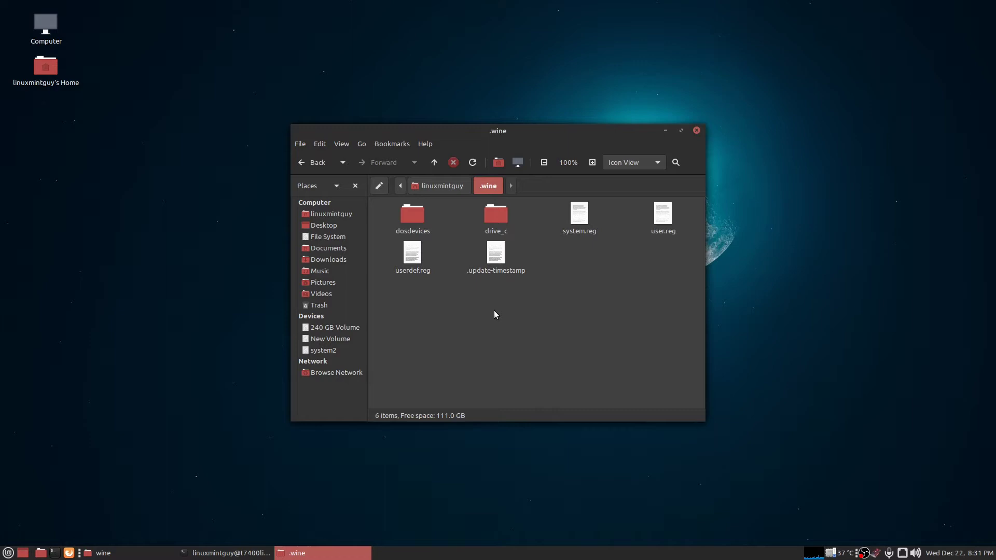
pyautogui.doubleClick(494, 216)
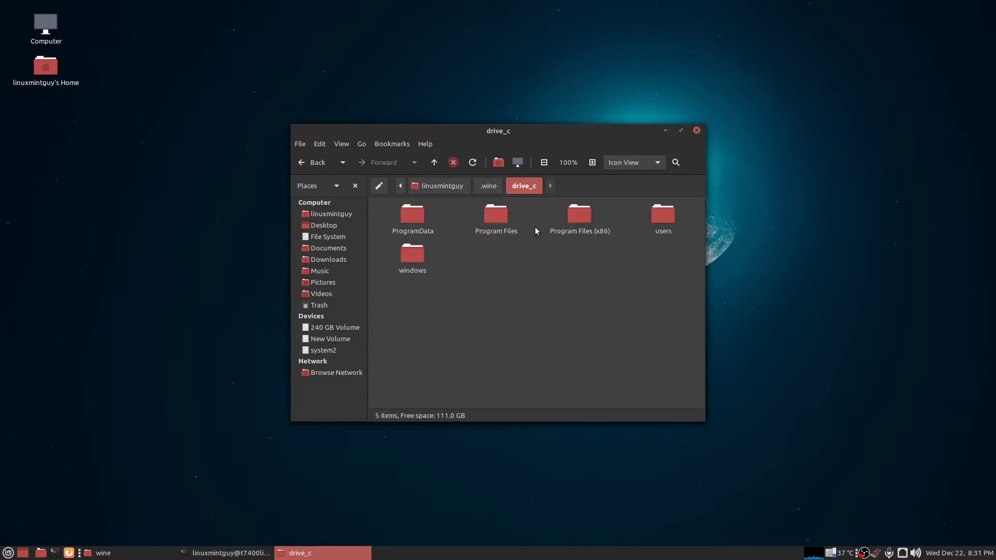
pyautogui.doubleClick(579, 220)
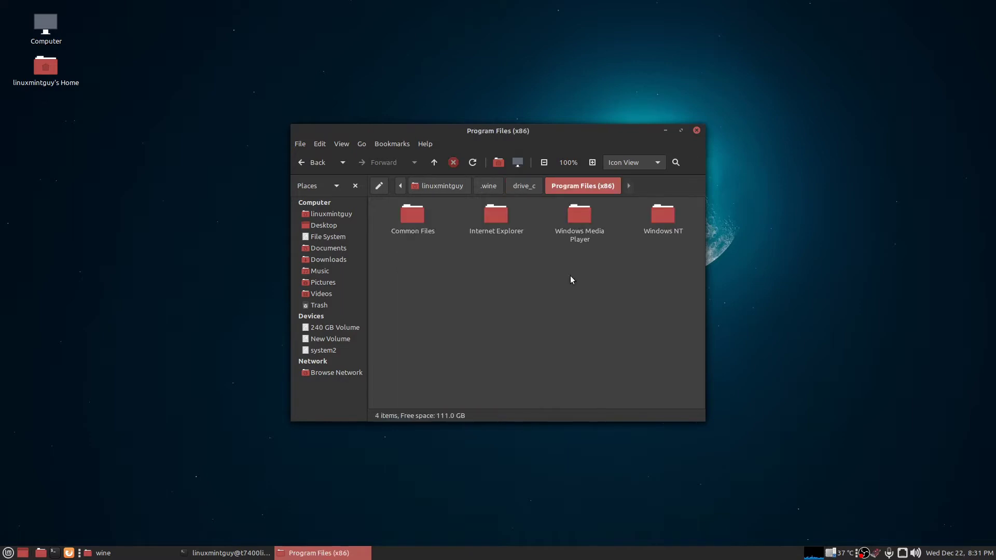
# Browse from drive_c through users, the Wine profile and My Documents into My Games.
pyautogui.click(315, 163)
pyautogui.click(663, 215)
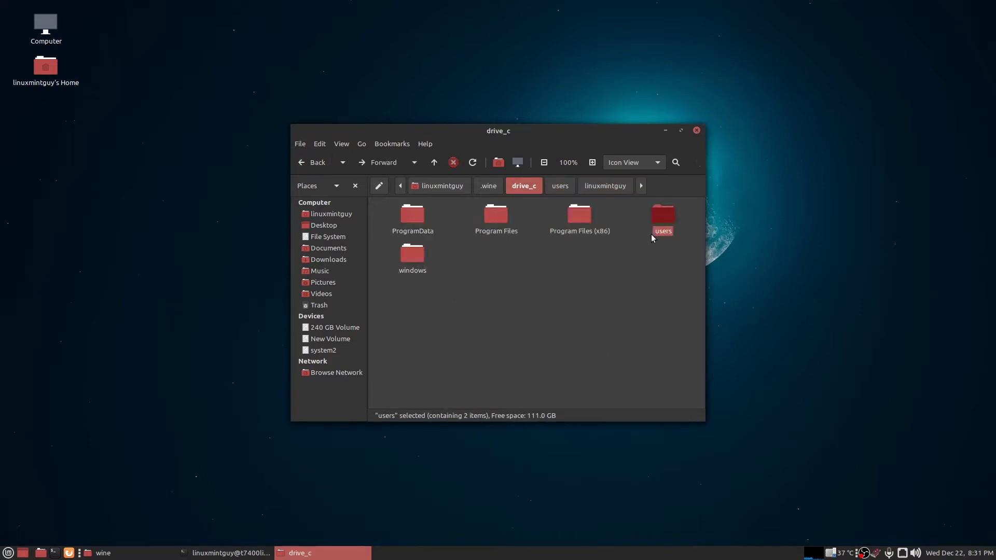
pyautogui.doubleClick(664, 213)
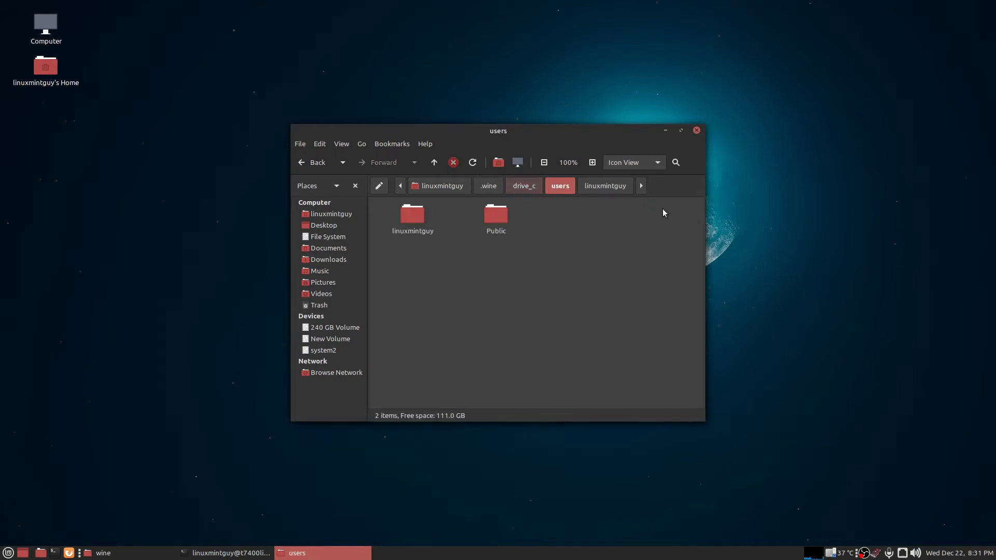
pyautogui.doubleClick(410, 217)
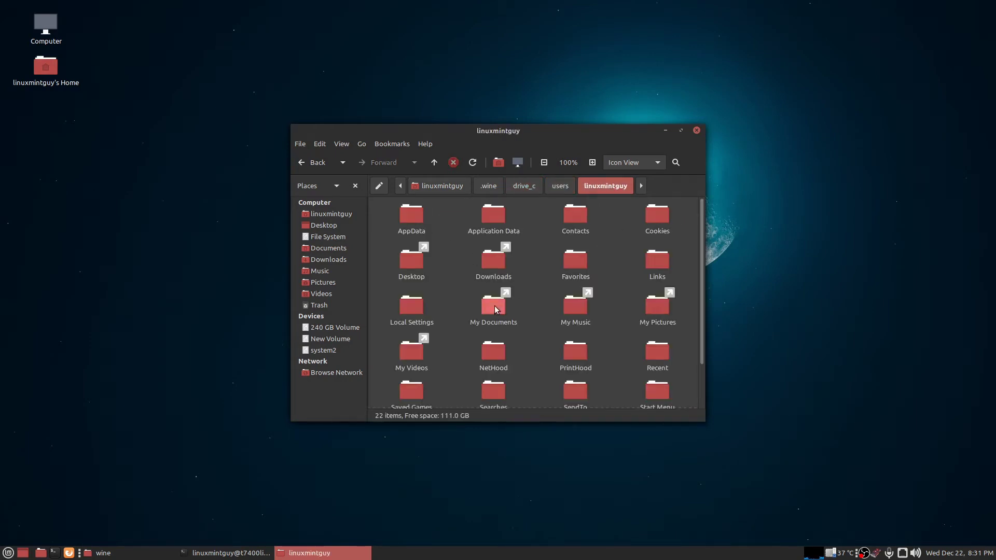
pyautogui.doubleClick(493, 306)
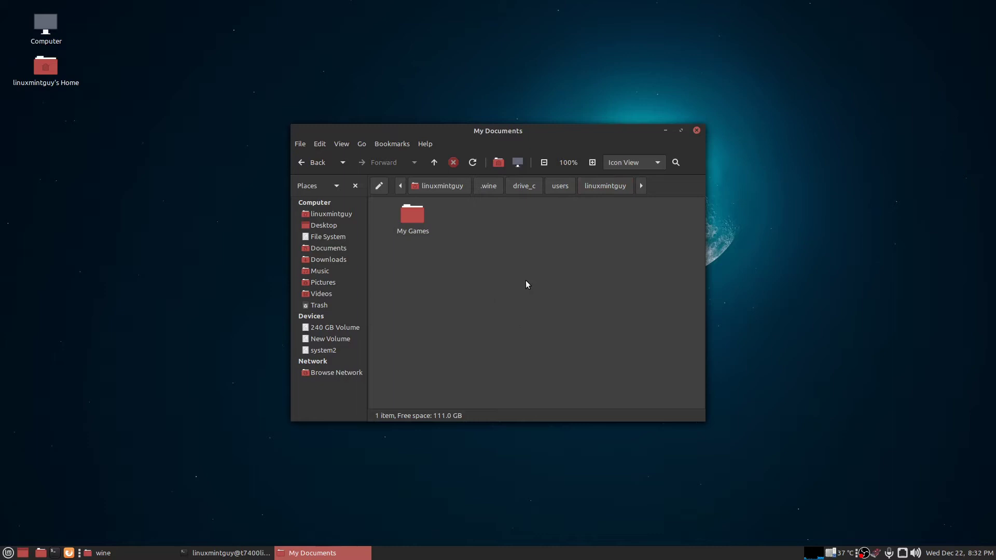
pyautogui.doubleClick(413, 216)
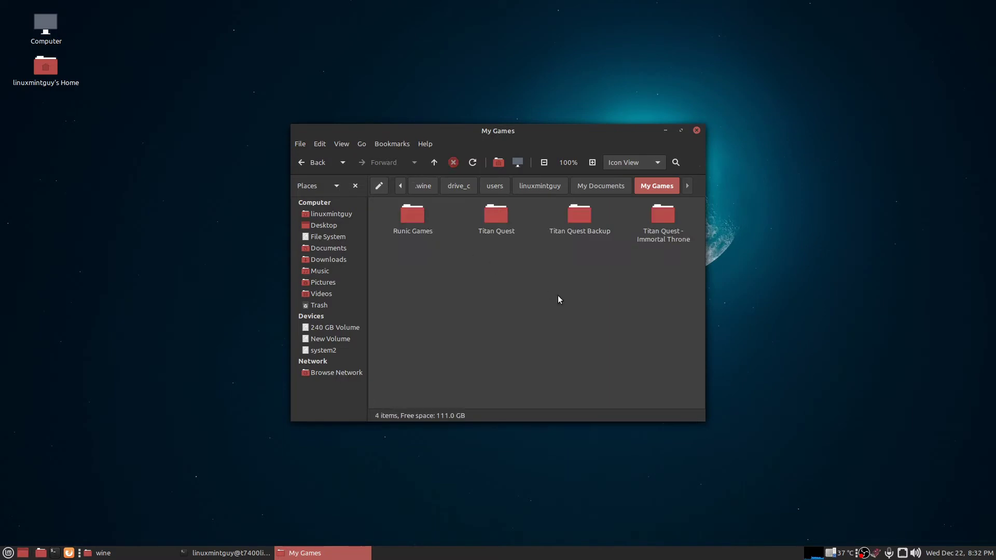
# Open My Games inside home Documents, then close the extra My Games windows.
pyautogui.click(325, 247)
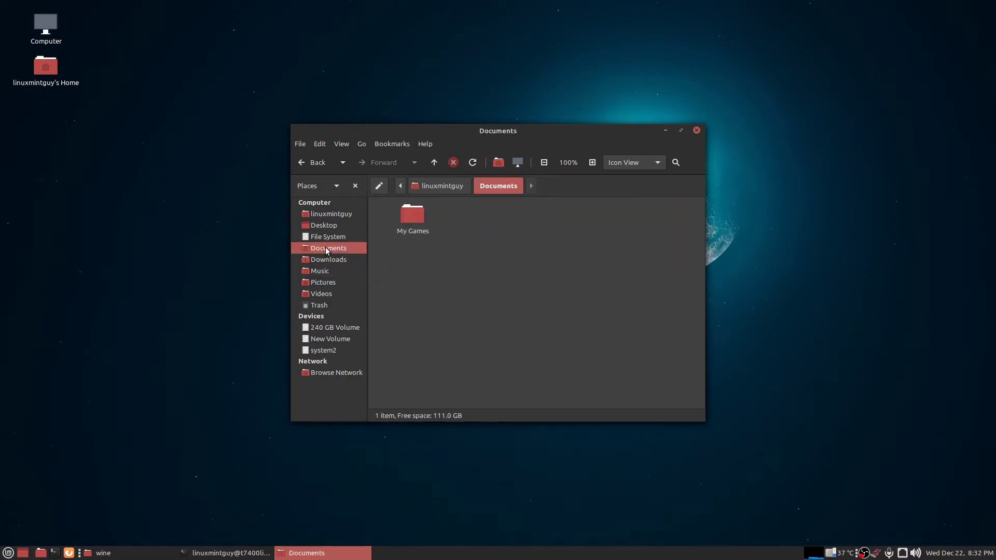
pyautogui.doubleClick(412, 216)
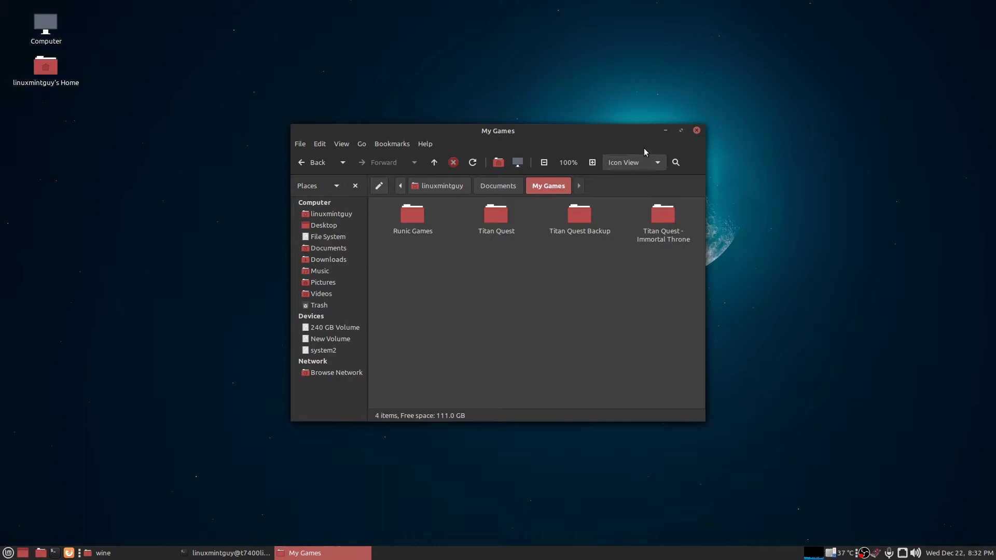
pyautogui.click(666, 131)
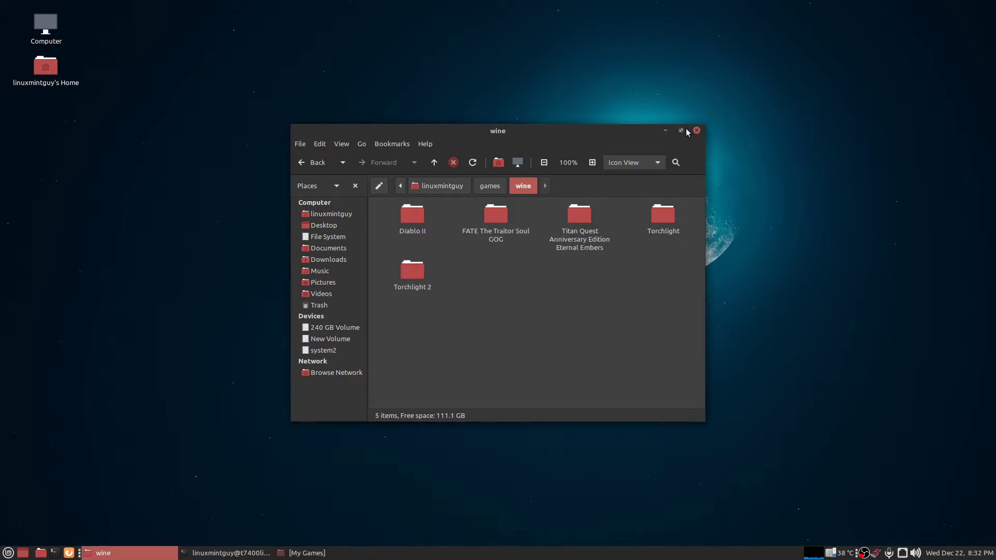
pyautogui.click(308, 553)
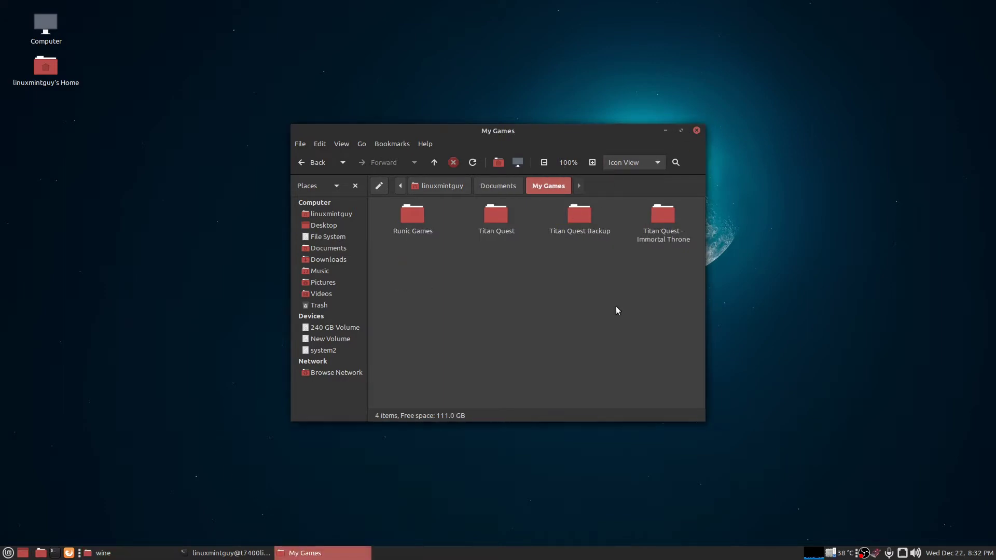
pyautogui.click(697, 131)
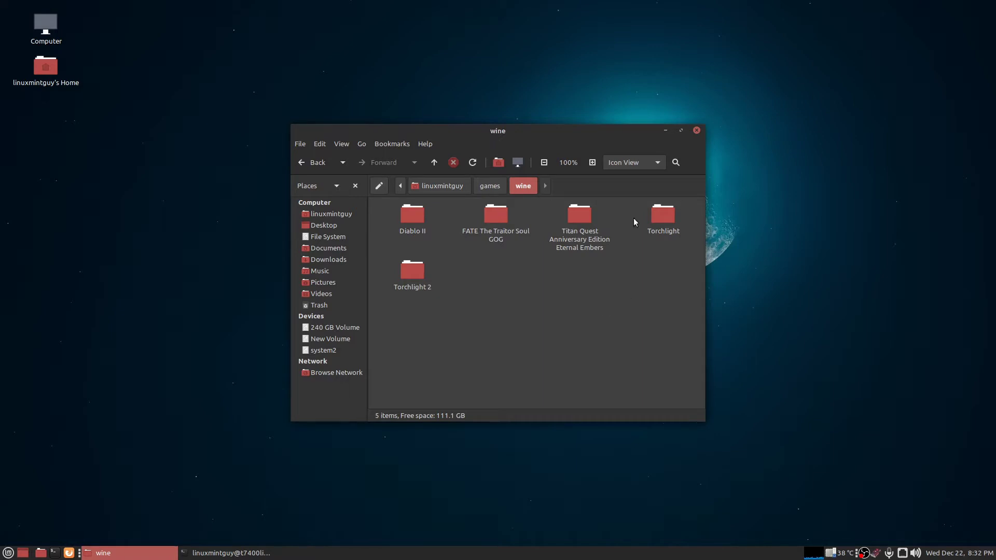
# Install d3dx9 with winetricks, then start the winetricks vc2005express installation.
pyautogui.click(666, 131)
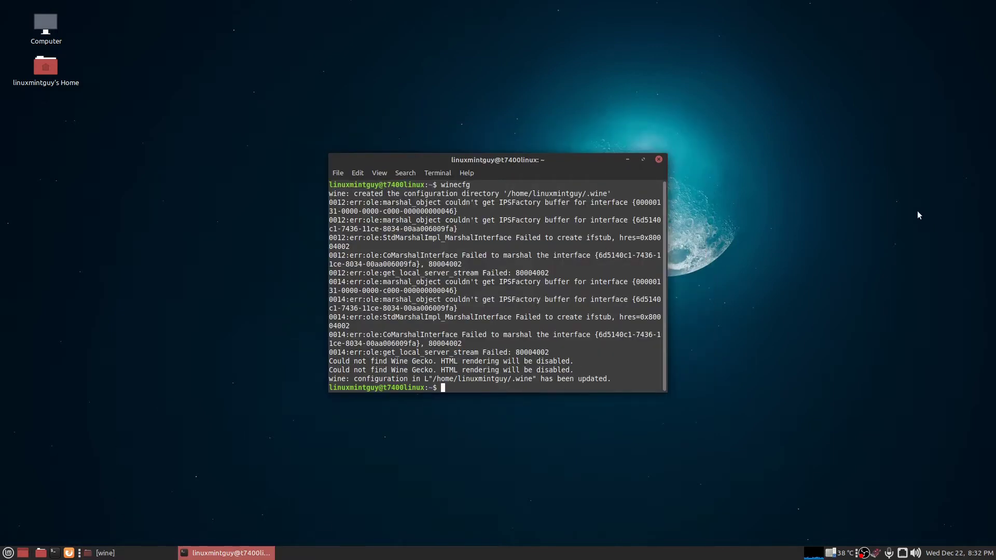
pyautogui.write('winetricks d3dx9')
pyautogui.press('Return')
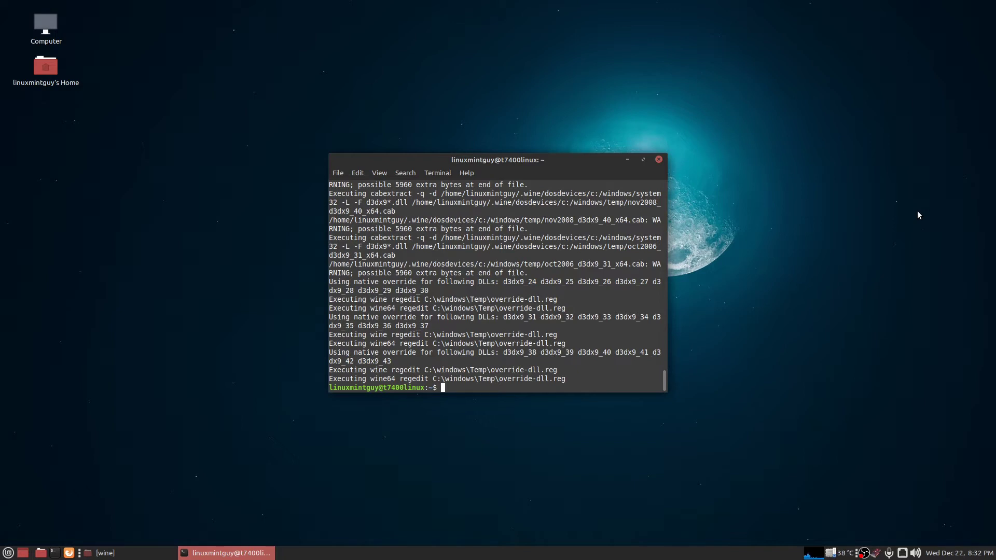
pyautogui.write('winetricks vc2005express')
pyautogui.press('Return')
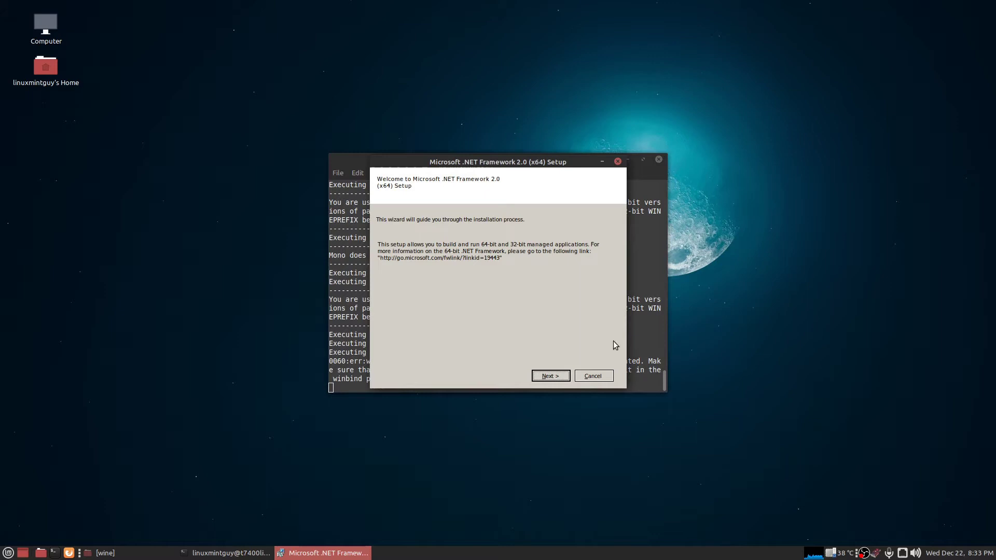
# Accept the .NET Framework 2.0 license and install the framework.
pyautogui.click(551, 376)
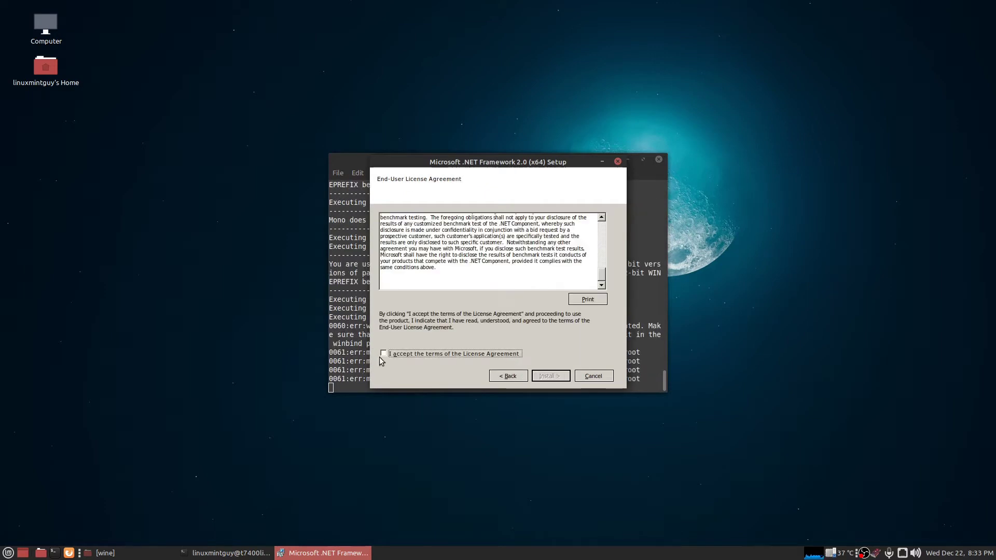
pyautogui.click(384, 354)
pyautogui.click(555, 376)
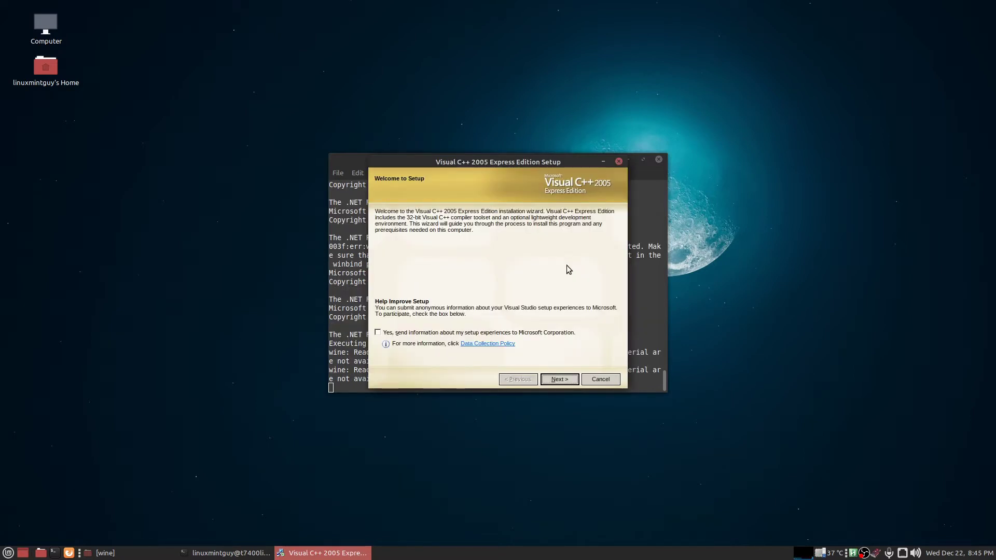
# Install Visual C++ 2005 Express without the Graphical IDE, MSDN Express library or SQL Server 2005 Express.
pyautogui.click(560, 379)
pyautogui.click(378, 347)
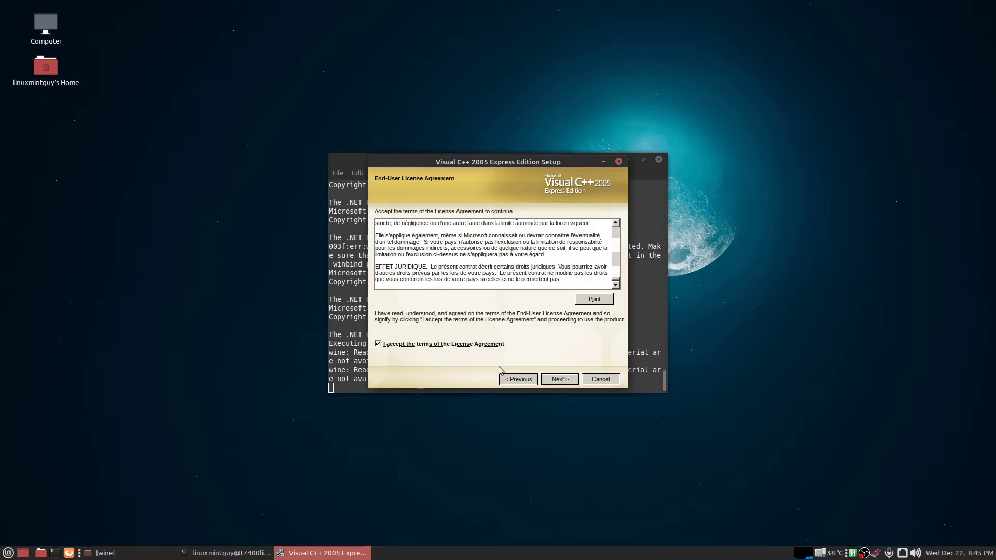
pyautogui.click(560, 380)
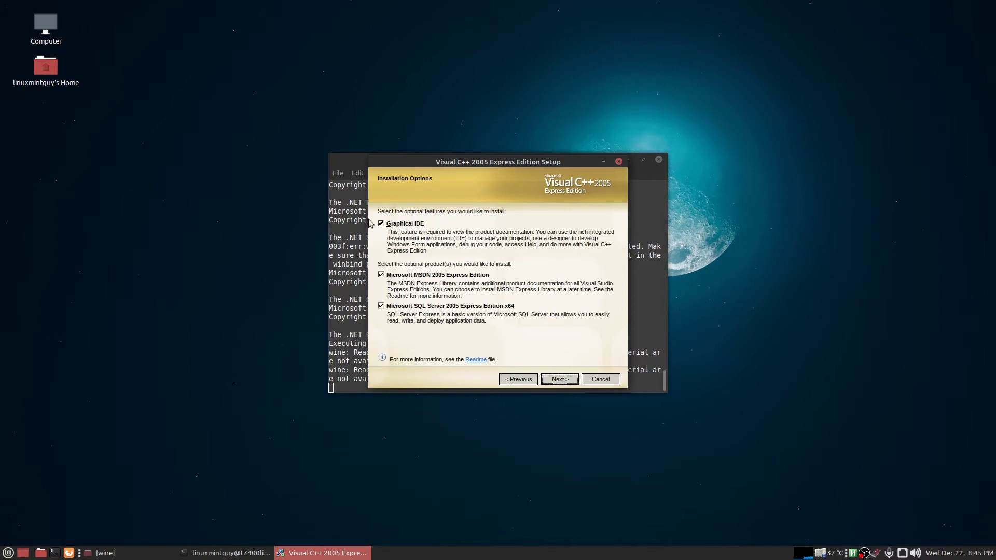
pyautogui.click(381, 223)
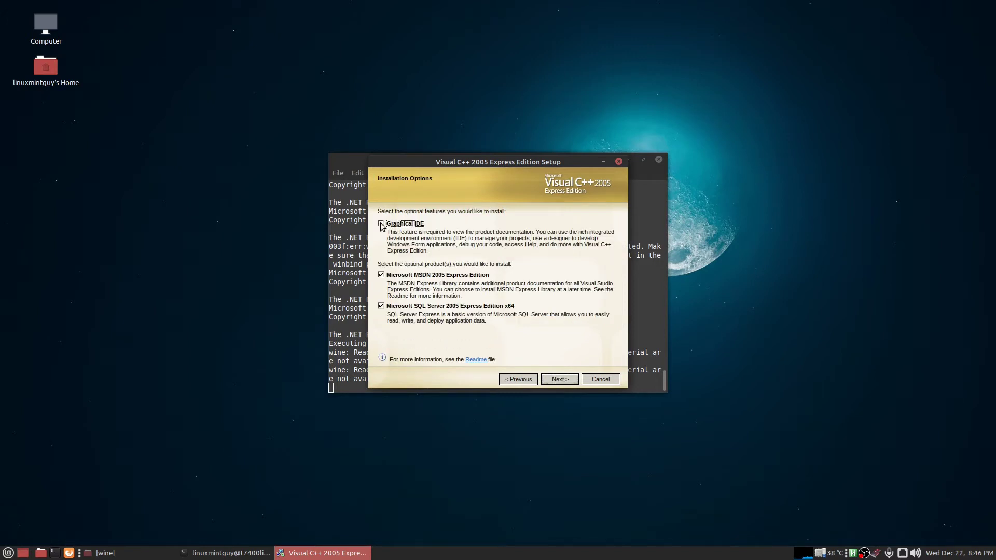
pyautogui.click(381, 275)
pyautogui.click(380, 306)
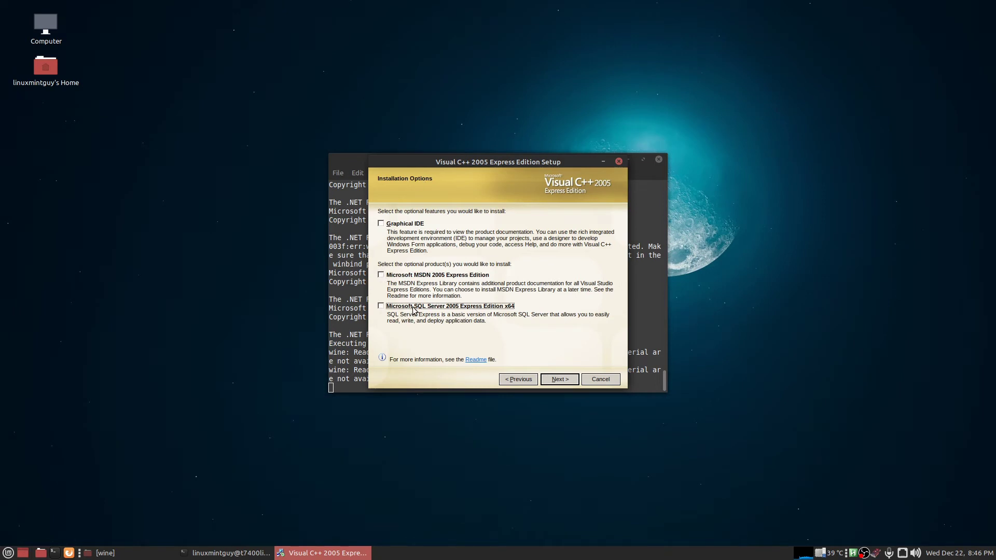
pyautogui.click(560, 382)
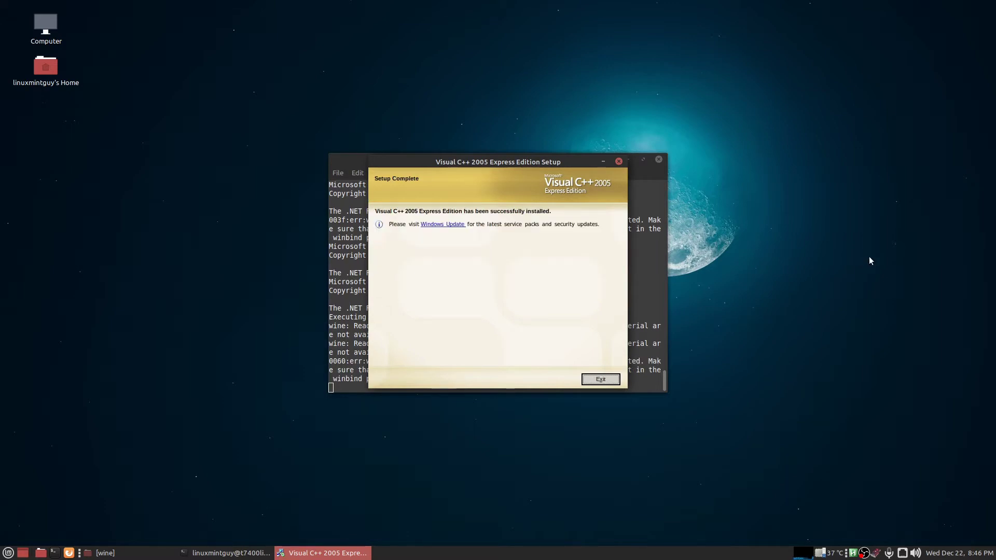
# Exit the finished Visual C++ setup and end the terminal session with exit.
pyautogui.click(610, 380)
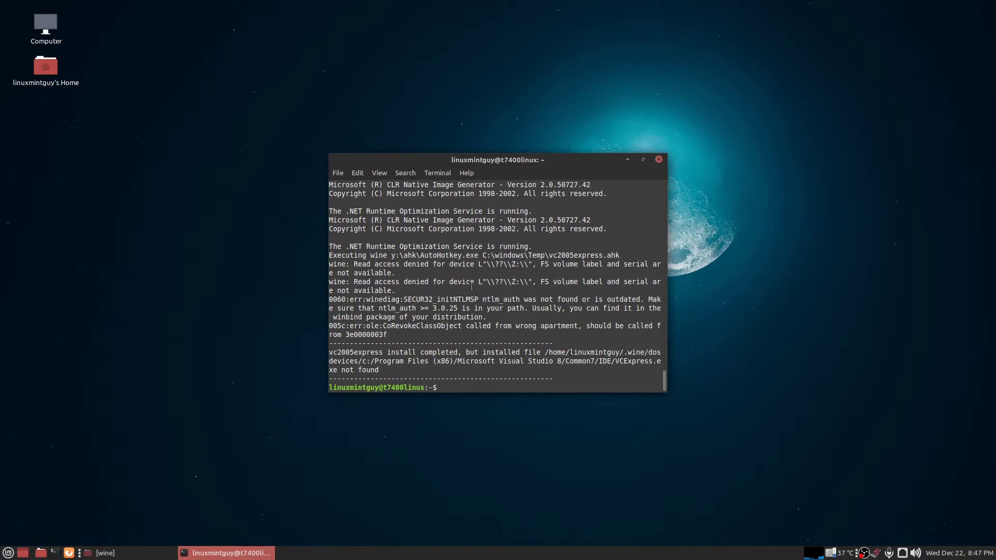
pyautogui.write('exit')
pyautogui.press('Return')
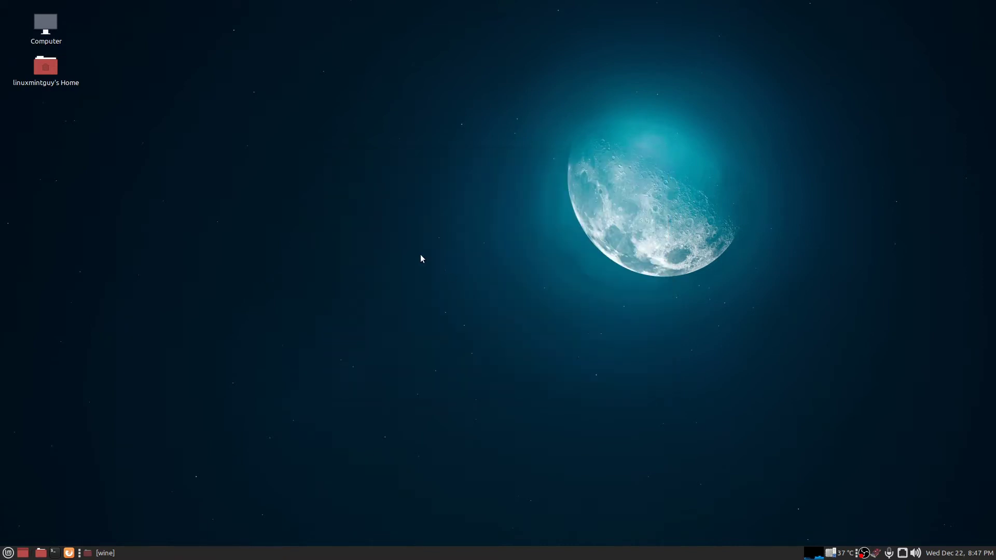
# In the file manager, browse games/wine, peek into FATE The Traitor Soul GOG, and open Torchlight 2.
pyautogui.click(41, 553)
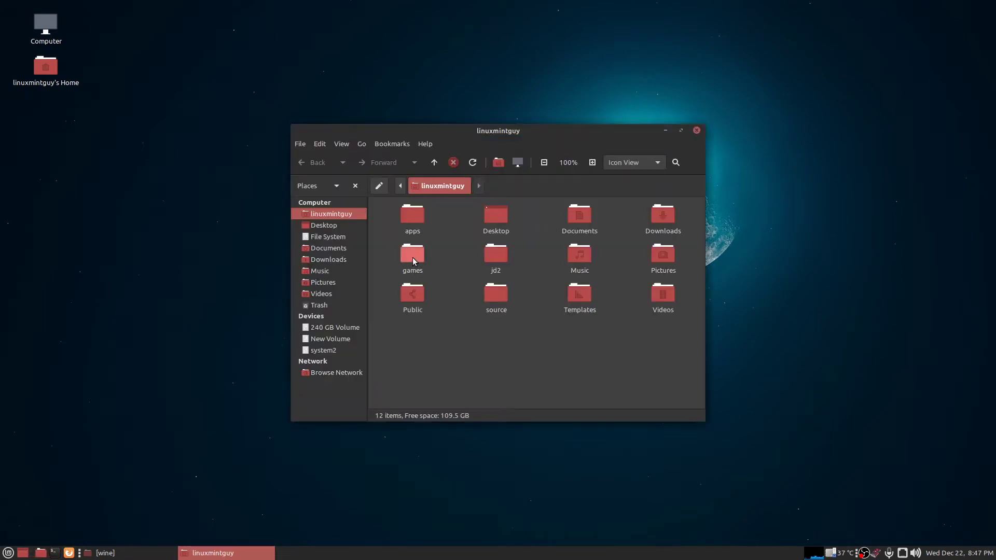
pyautogui.doubleClick(413, 258)
pyautogui.doubleClick(504, 219)
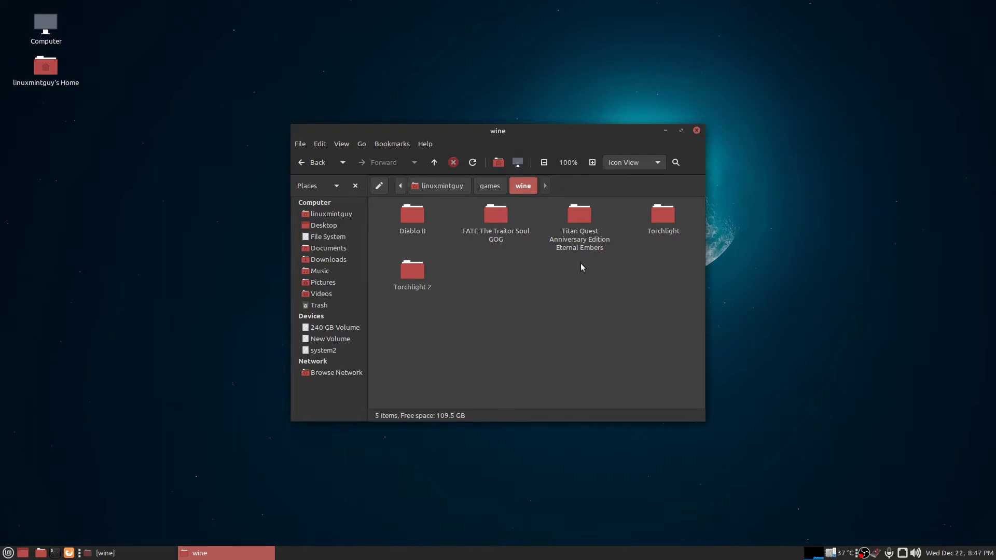
pyautogui.click(491, 233)
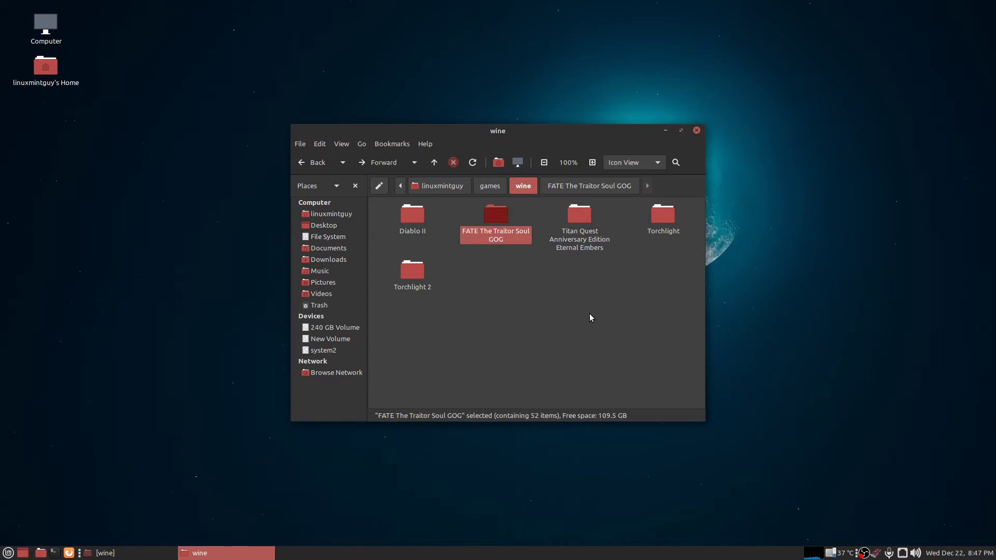
pyautogui.doubleClick(494, 215)
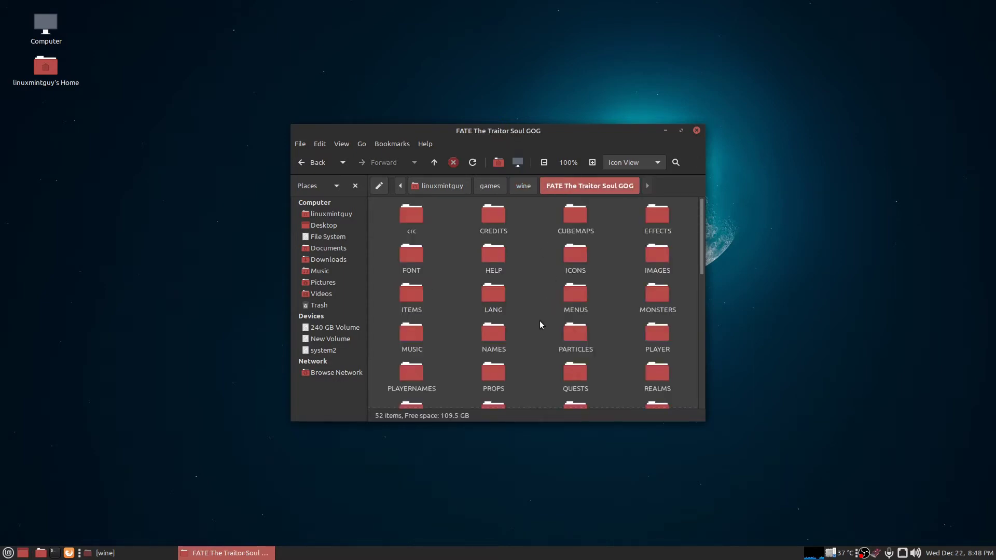
pyautogui.scroll(-10, 540, 325)
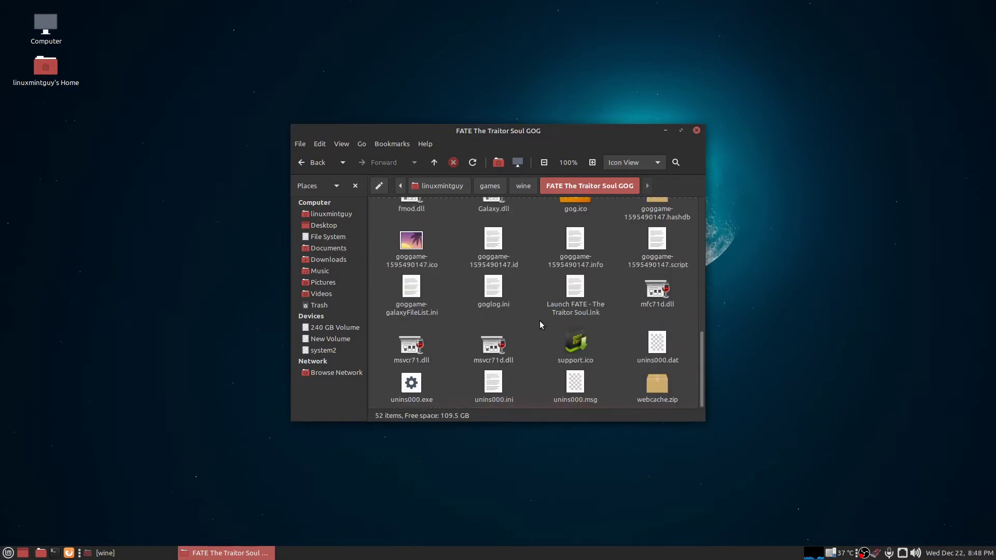
pyautogui.scroll(1, 538, 319)
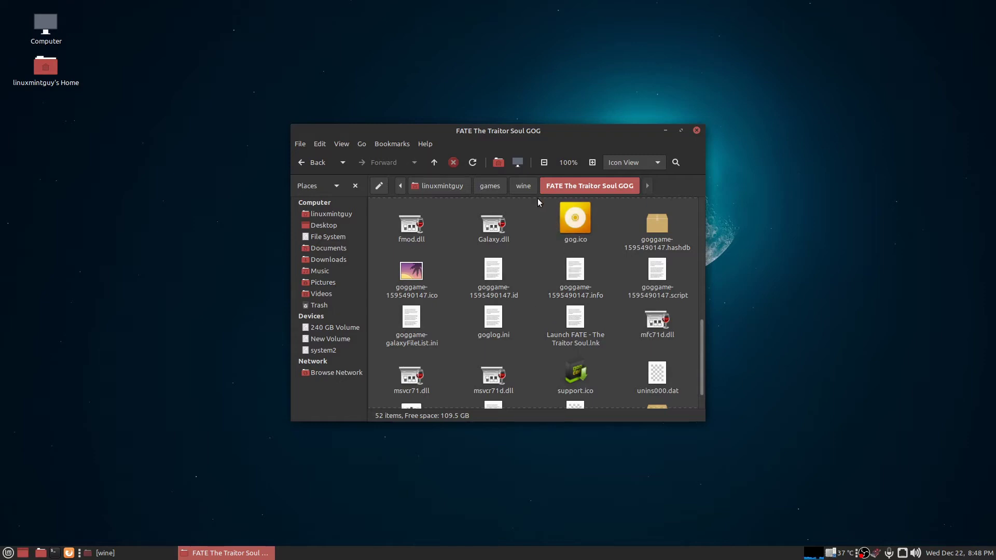
pyautogui.click(526, 189)
pyautogui.click(555, 318)
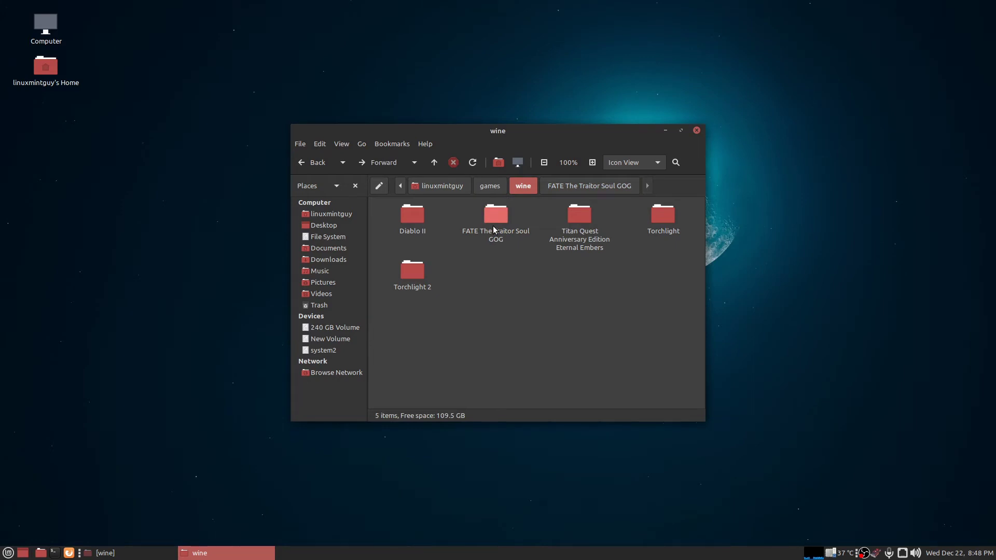
pyautogui.doubleClick(414, 273)
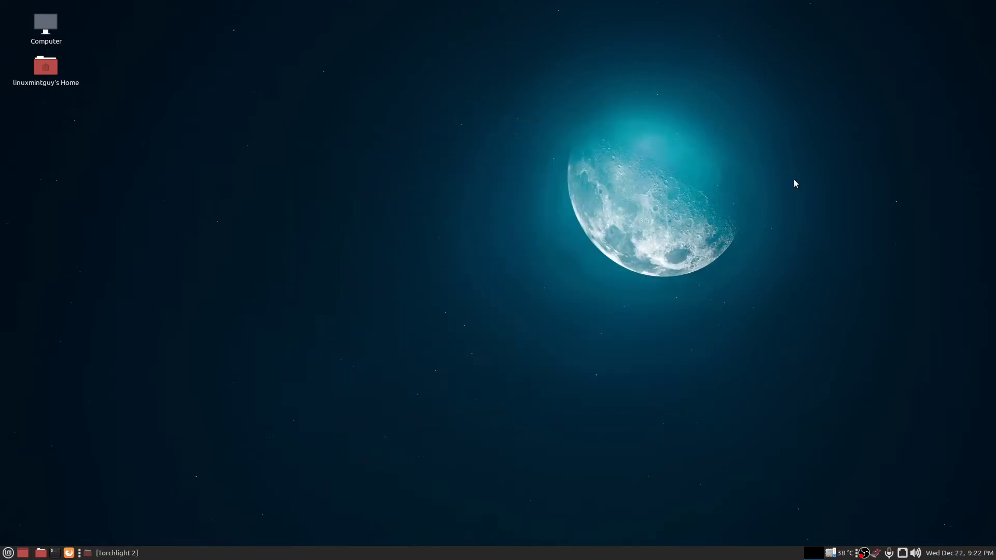
# Run 'wine modlauncher.exe' from a terminal in the Torchlight 2 folder and launch with mods.
pyautogui.click(117, 553)
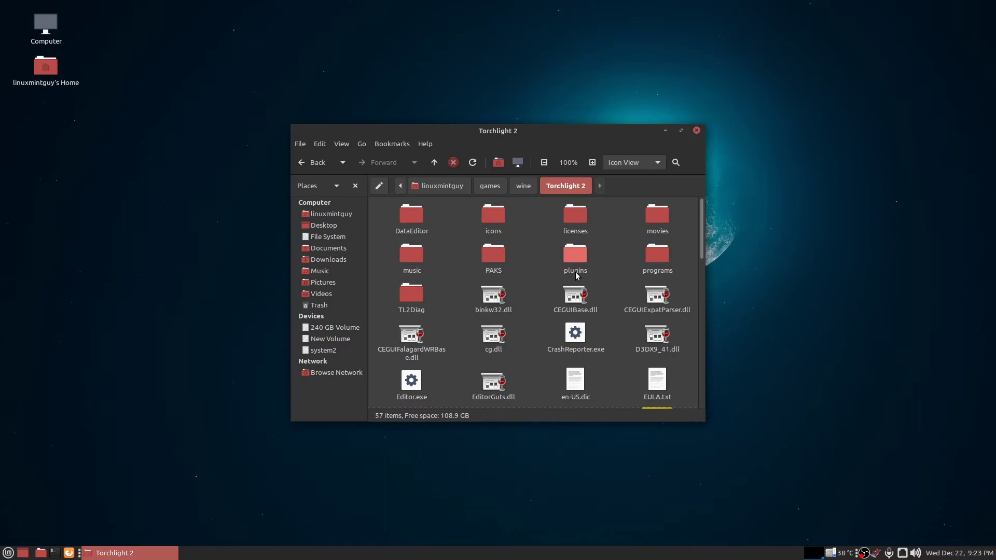
pyautogui.rightClick(518, 285)
pyautogui.click(542, 336)
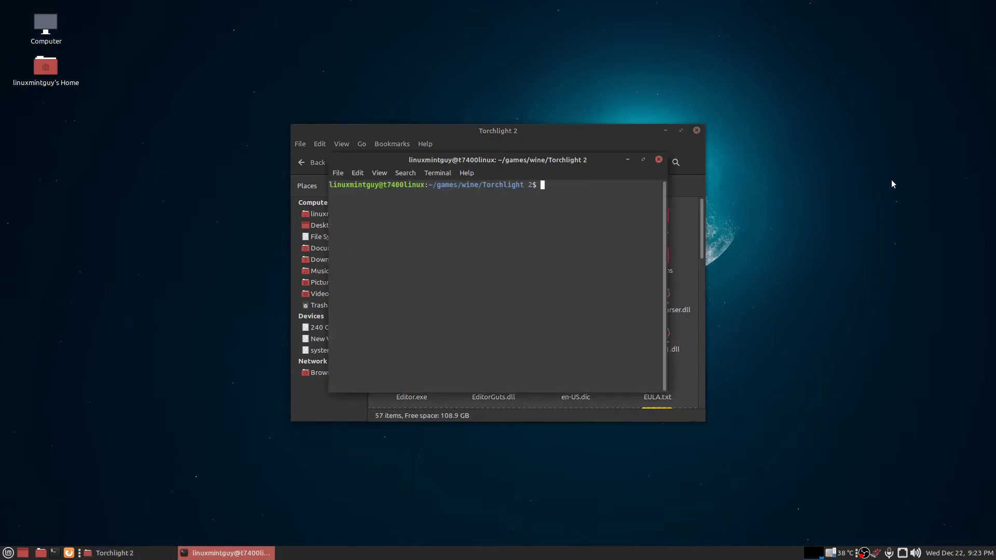
pyautogui.write('wine modlauncher.exe')
pyautogui.press('Return')
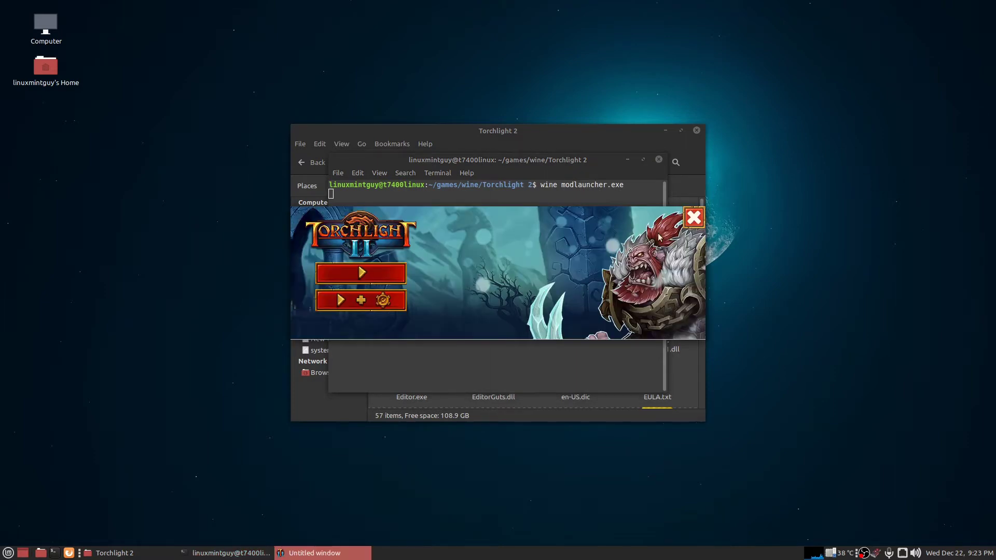
pyautogui.click(403, 304)
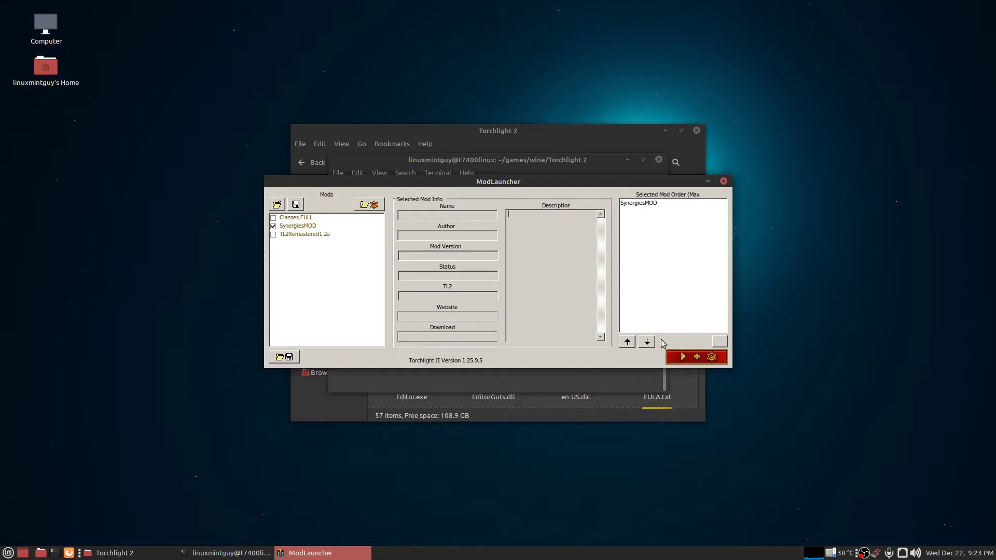
pyautogui.click(700, 356)
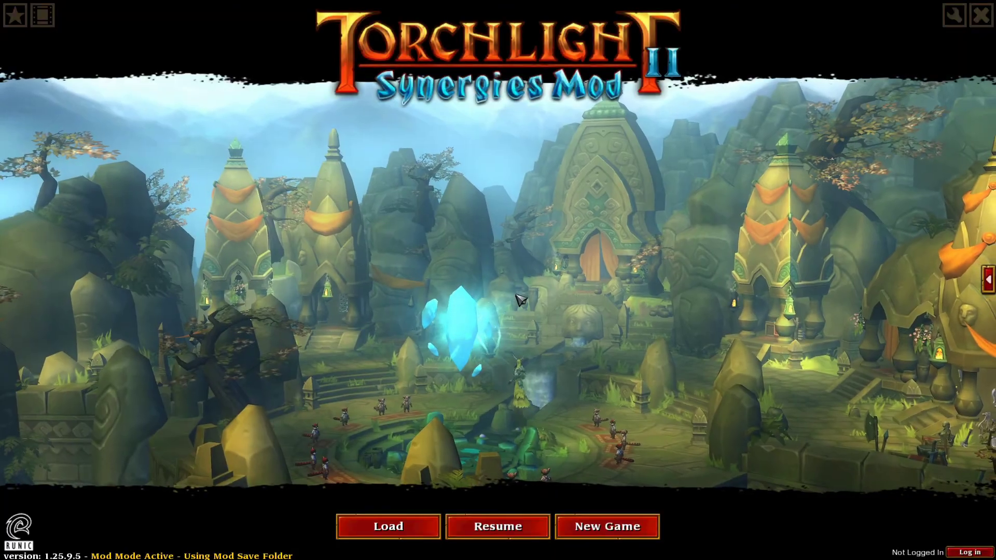
# Drag the Music and Sound sliders far left in Settings, apply, then click New Game.
pyautogui.click(954, 16)
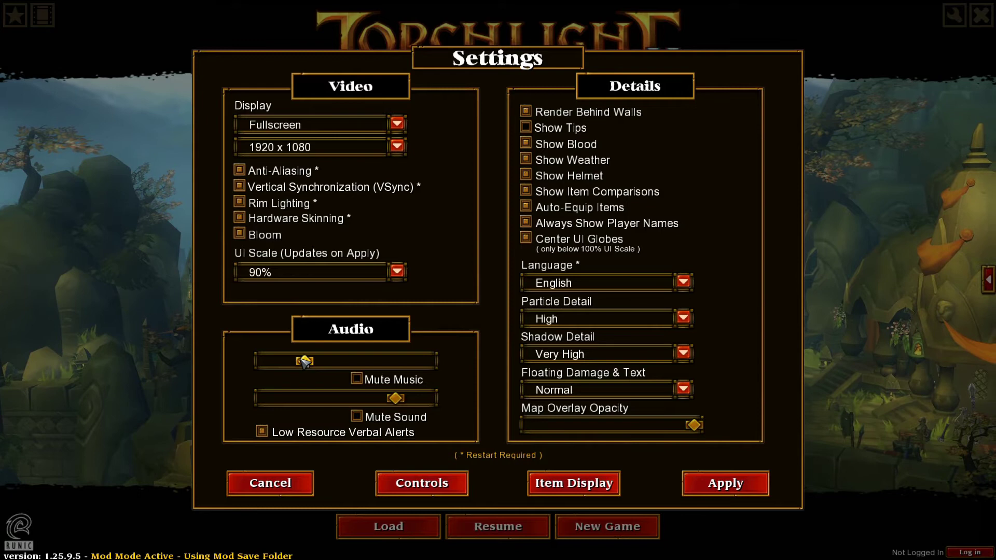
pyautogui.moveTo(388, 401); pyautogui.dragTo(296, 398)
pyautogui.moveTo(305, 361); pyautogui.dragTo(277, 362)
pyautogui.moveTo(299, 399); pyautogui.dragTo(281, 399)
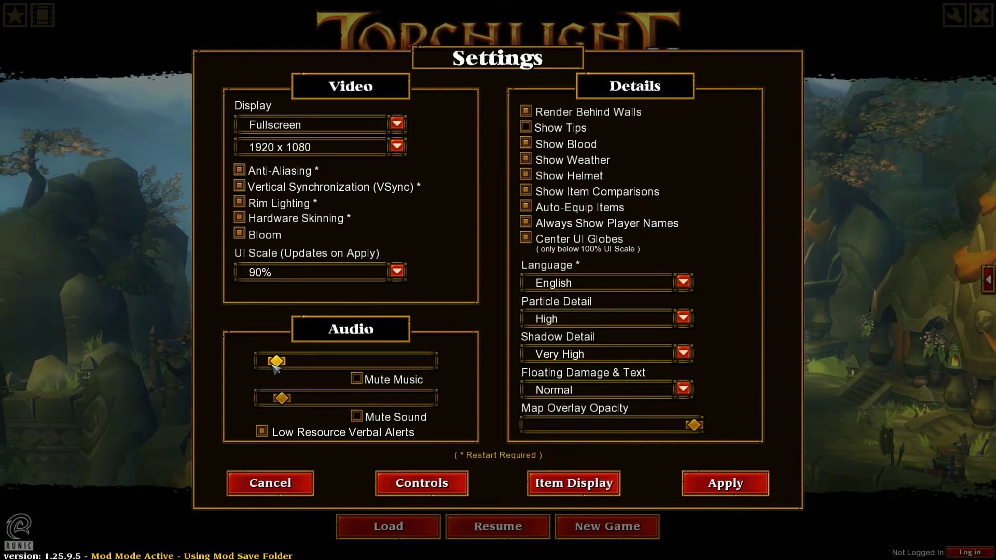
pyautogui.moveTo(277, 362); pyautogui.dragTo(270, 361)
pyautogui.moveTo(283, 399); pyautogui.dragTo(279, 398)
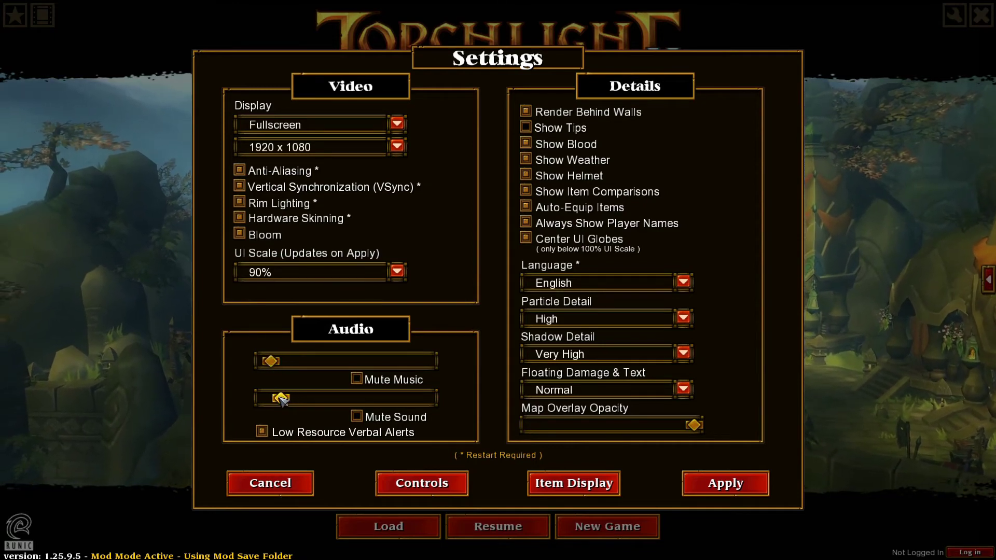
pyautogui.click(726, 490)
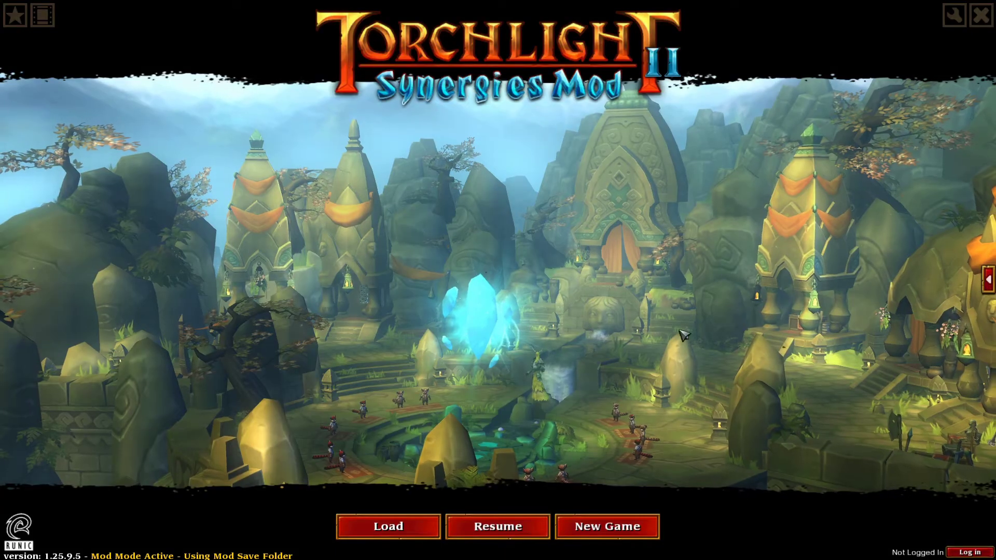
pyautogui.click(522, 534)
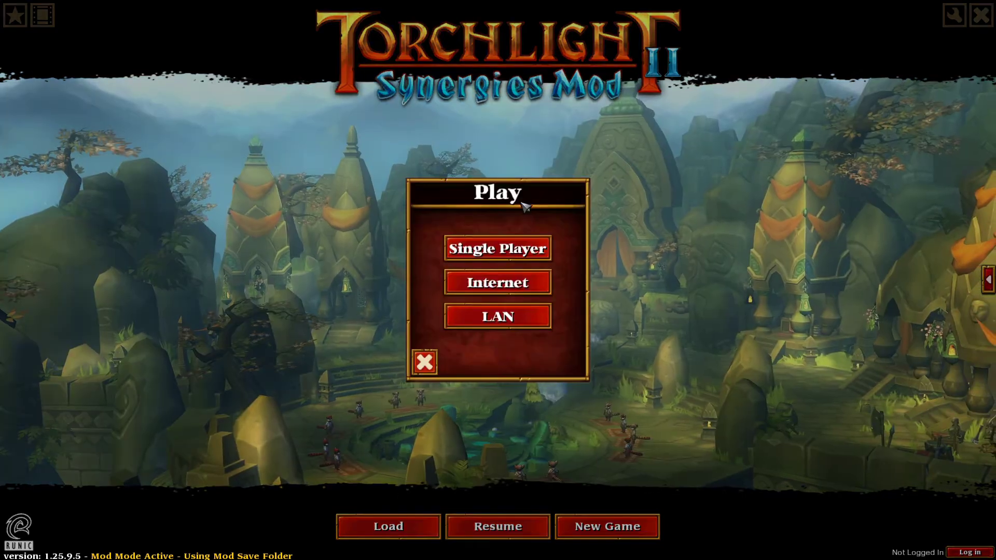
# Start a single-player Torchlight II game and walk the hero into the Estherian Enclave courtyard.
pyautogui.click(493, 253)
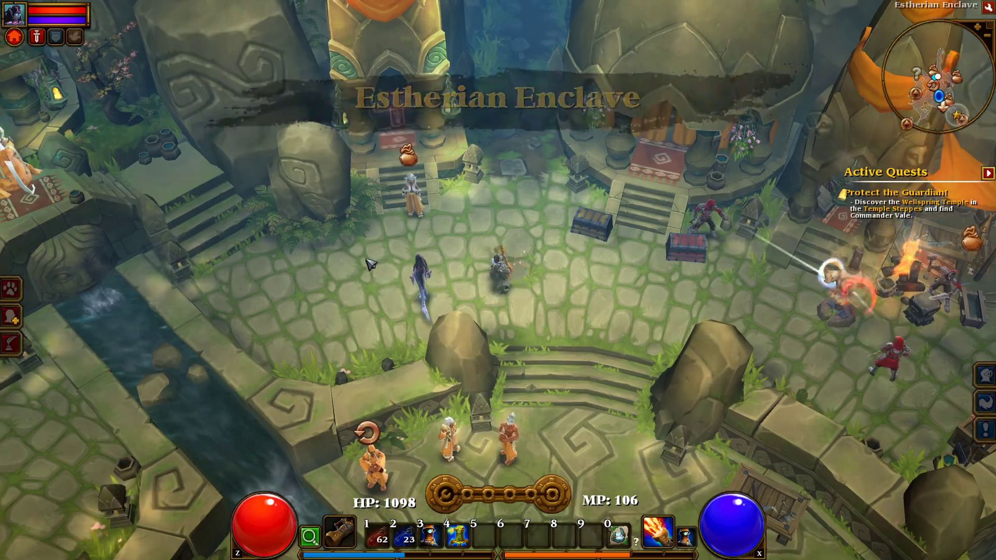
pyautogui.moveTo(369, 265)
pyautogui.mouseDown()
pyautogui.moveTo(469, 386)
pyautogui.moveTo(585, 257)
pyautogui.mouseUp()
pyautogui.click(585, 256)
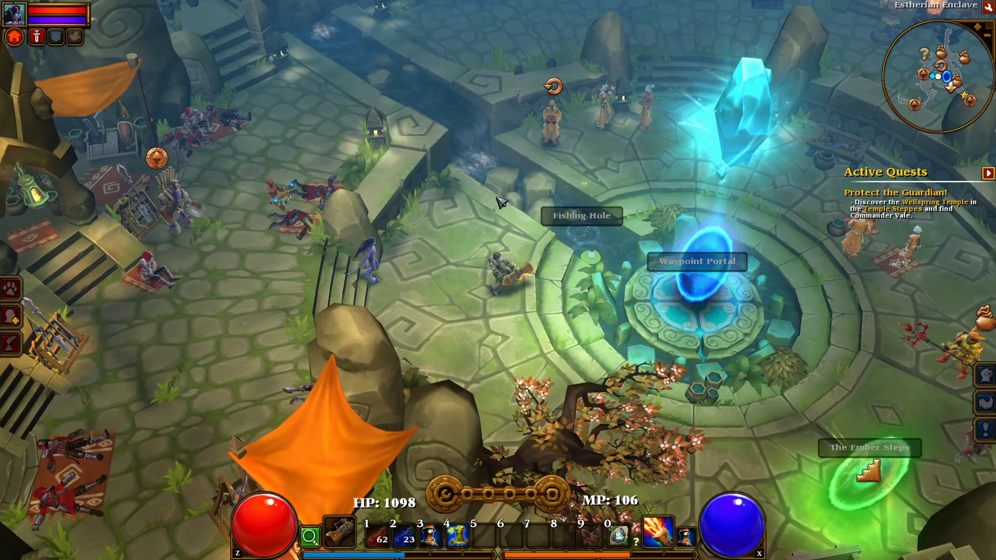
pyautogui.moveTo(403, 309)
pyautogui.mouseDown()
pyautogui.moveTo(394, 224)
pyautogui.moveTo(446, 171)
pyautogui.moveTo(519, 176)
pyautogui.moveTo(635, 207)
pyautogui.moveTo(596, 249)
pyautogui.moveTo(537, 386)
pyautogui.mouseUp()
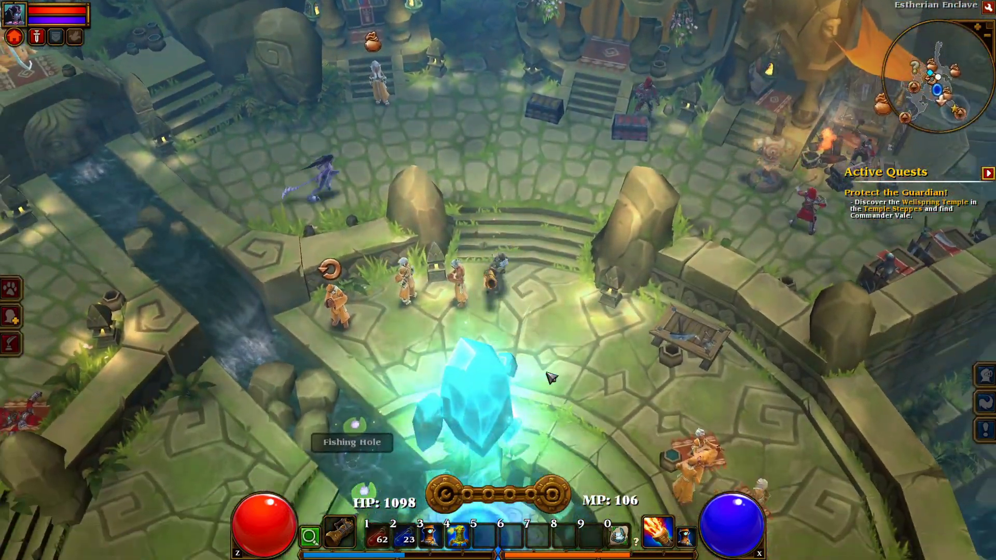
pyautogui.moveTo(550, 389); pyautogui.dragTo(554, 390)
pyautogui.click(449, 193)
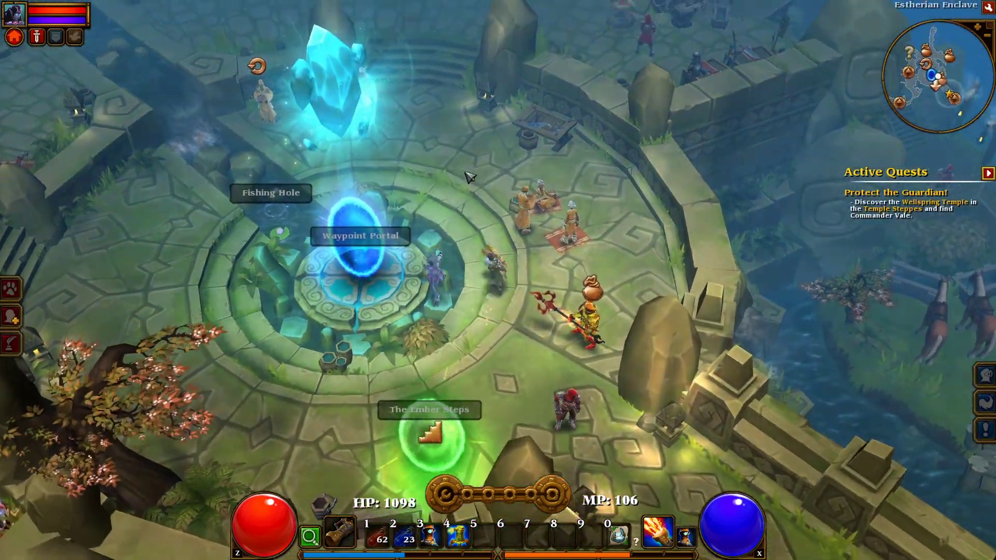
pyautogui.moveTo(451, 196)
pyautogui.mouseDown()
pyautogui.moveTo(419, 298)
pyautogui.moveTo(313, 359)
pyautogui.moveTo(552, 356)
pyautogui.moveTo(549, 338)
pyautogui.mouseUp()
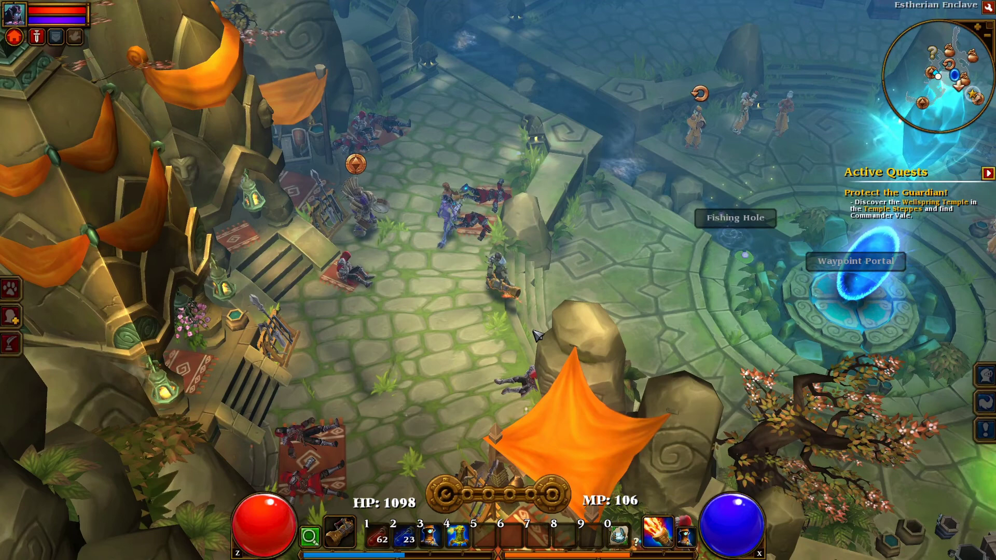
# Check the inventory and skills panels, then cast fire spells at nearby enemies.
pyautogui.press('i')
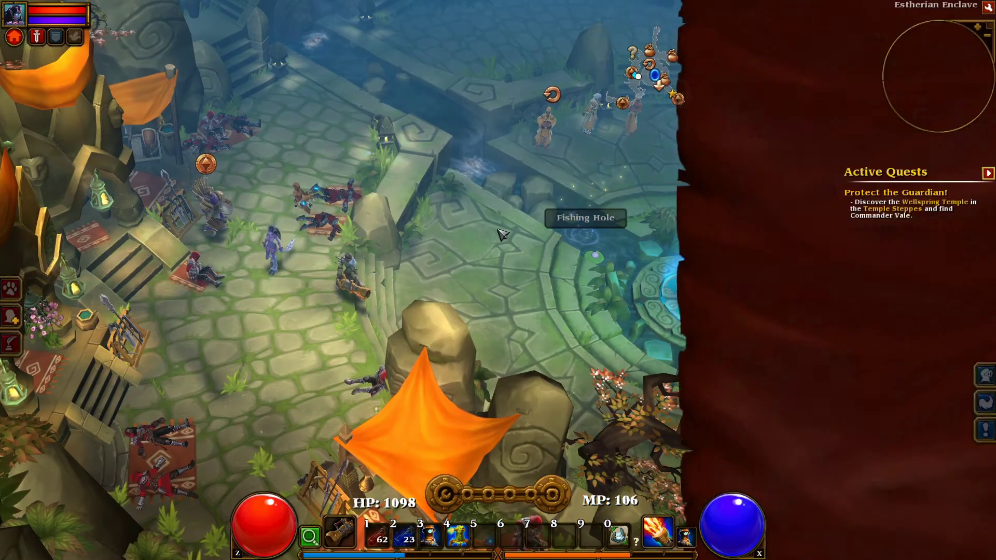
pyautogui.press('i')
pyautogui.press('s')
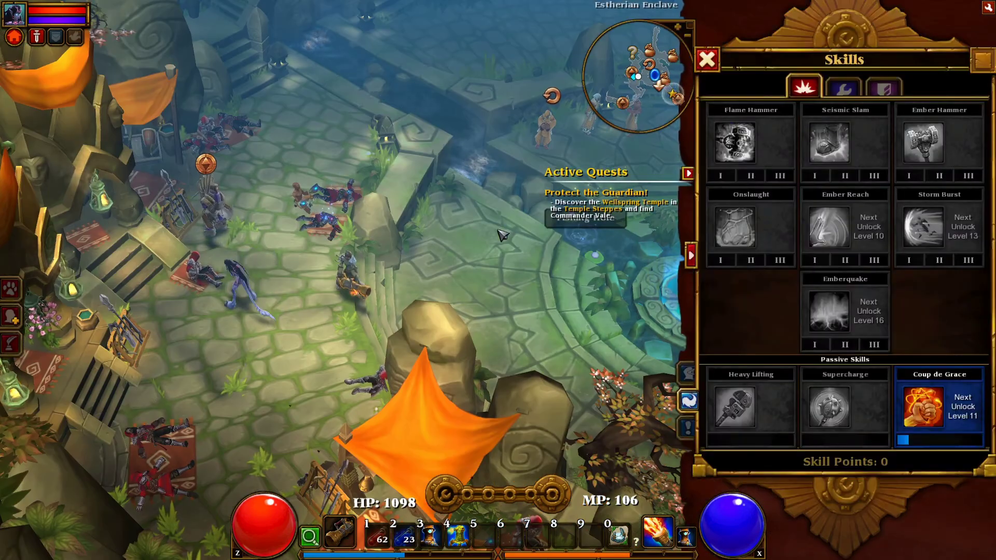
pyautogui.press('s')
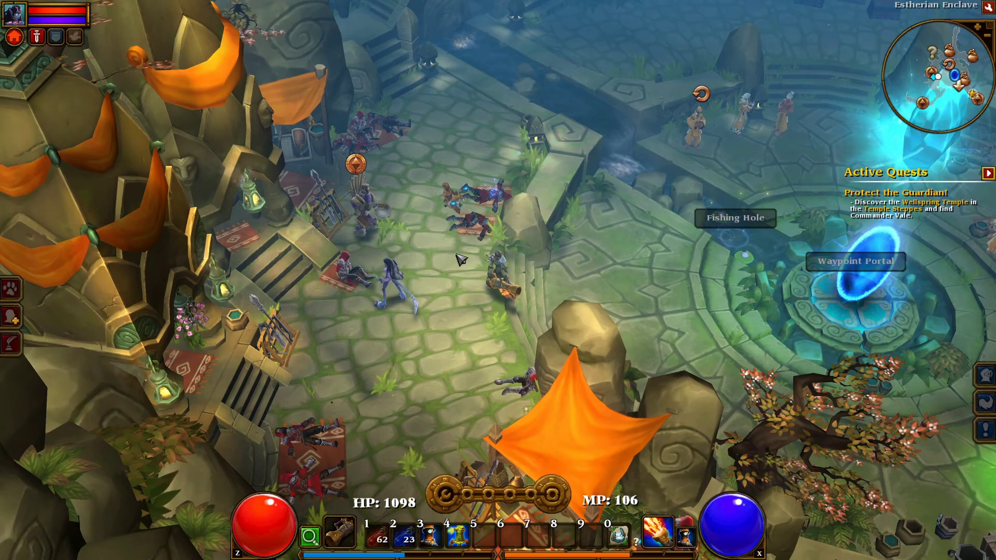
pyautogui.rightClick(467, 266)
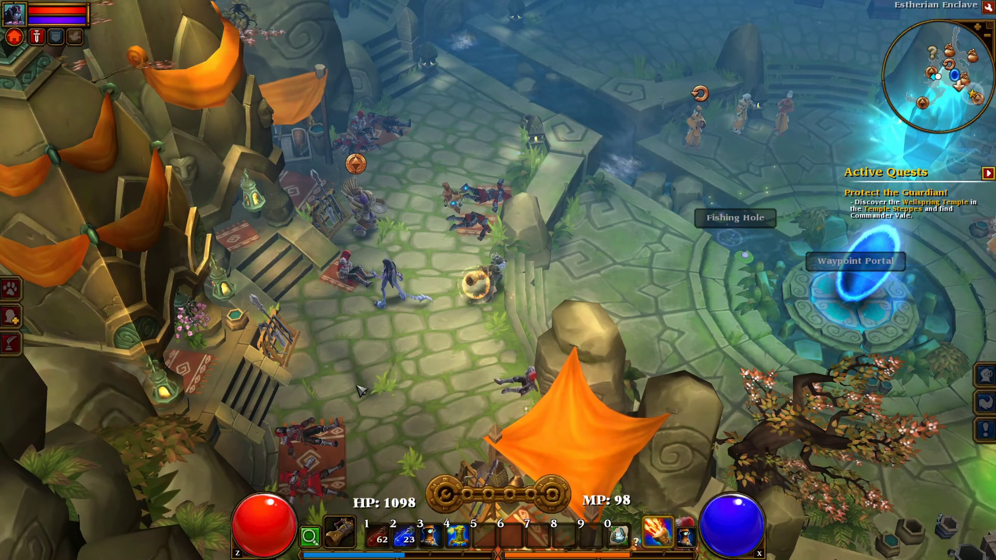
pyautogui.rightClick(332, 406)
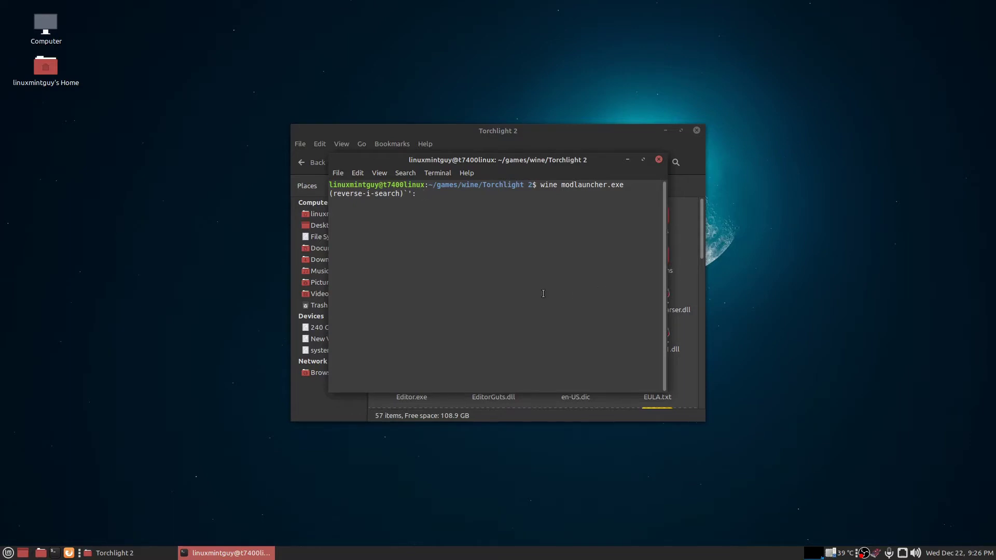
# Run 'sudo apt install caffeine' in the terminal, then close the terminal window.
pyautogui.press('Return')
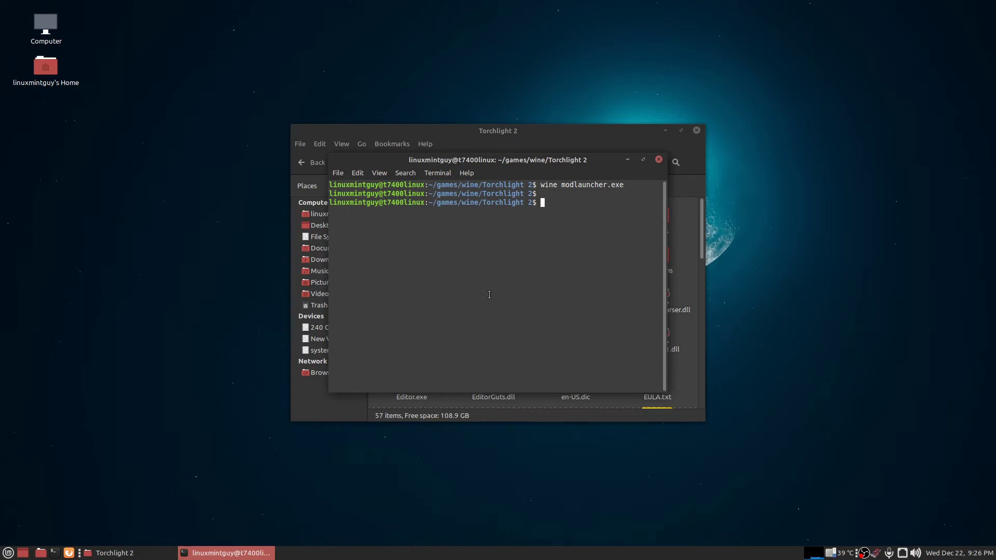
pyautogui.write('sudo apt install a')
pyautogui.press('BackSpace')
pyautogui.write('caffeine')
pyautogui.press('Return')
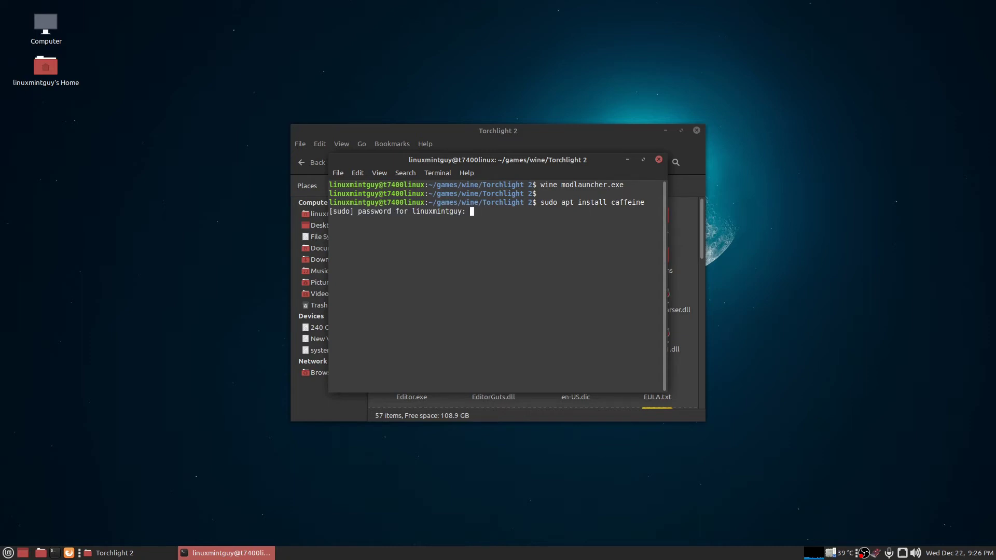
pyautogui.hotkey('ctrl', 'c')
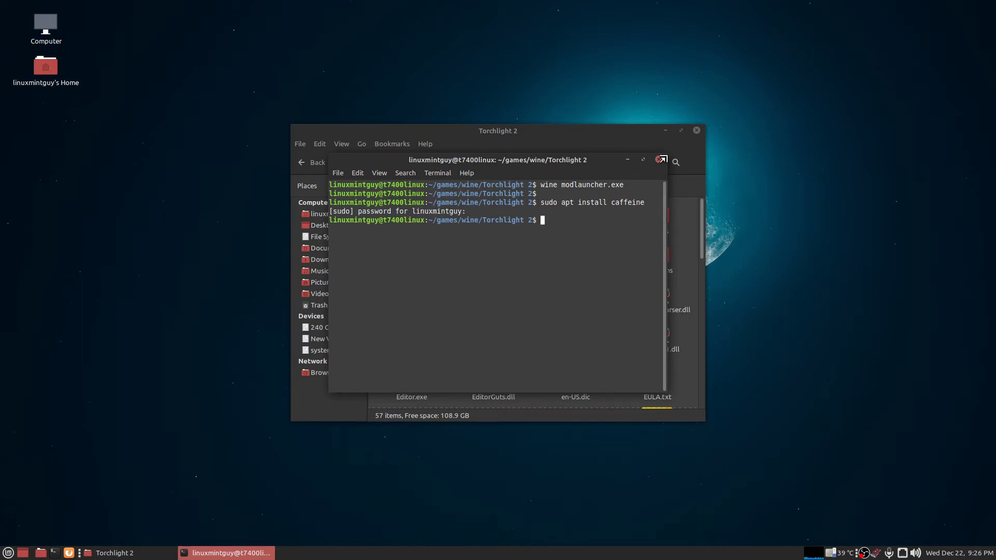
pyautogui.click(659, 160)
# Launch Caffeine Indicator from the applications menu and activate it from its tray icon.
pyautogui.click(8, 553)
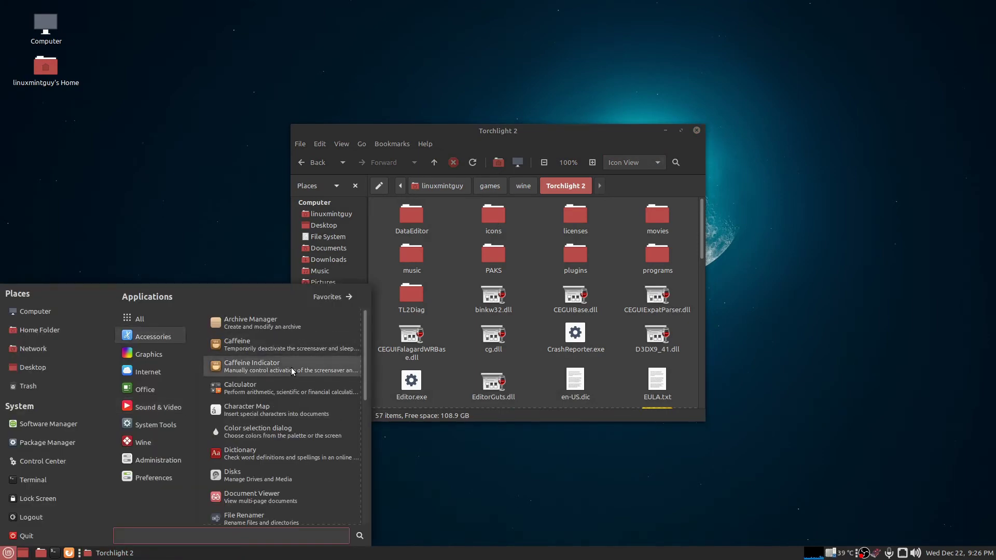
pyautogui.click(291, 367)
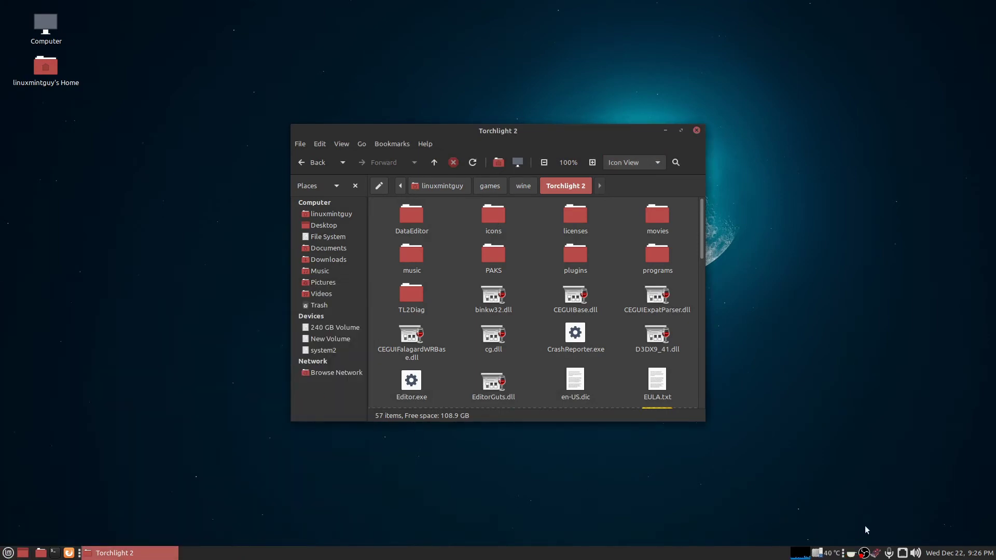
pyautogui.click(853, 555)
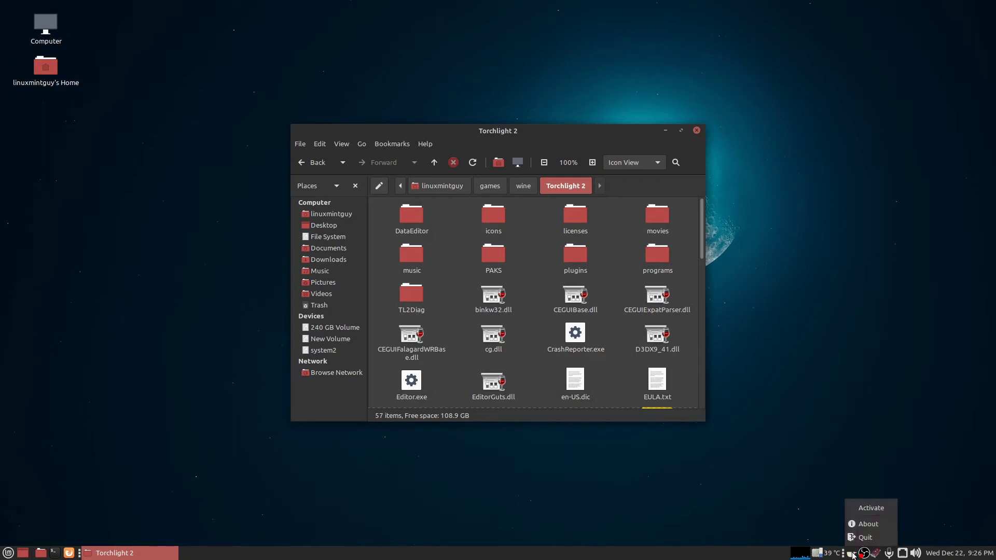
pyautogui.click(865, 511)
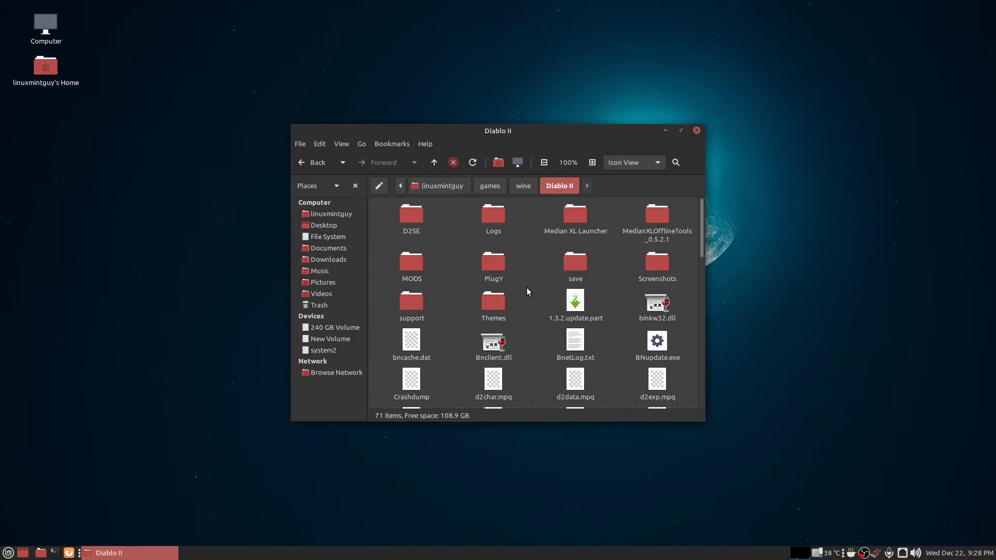
# Run 'wine d2se.exe' from a terminal in the Diablo II folder, dismiss the error, and run the video test.
pyautogui.rightClick(527, 287)
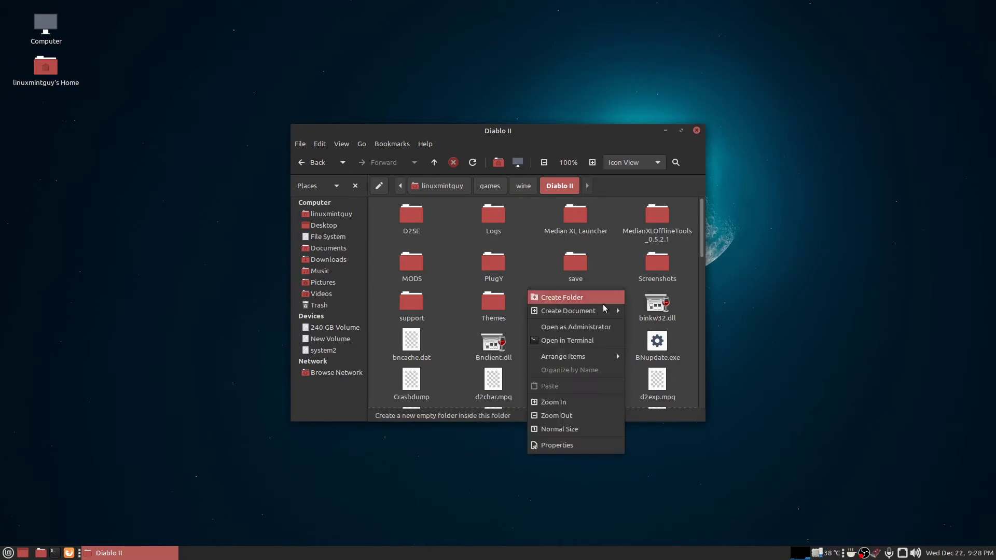
pyautogui.click(800, 304)
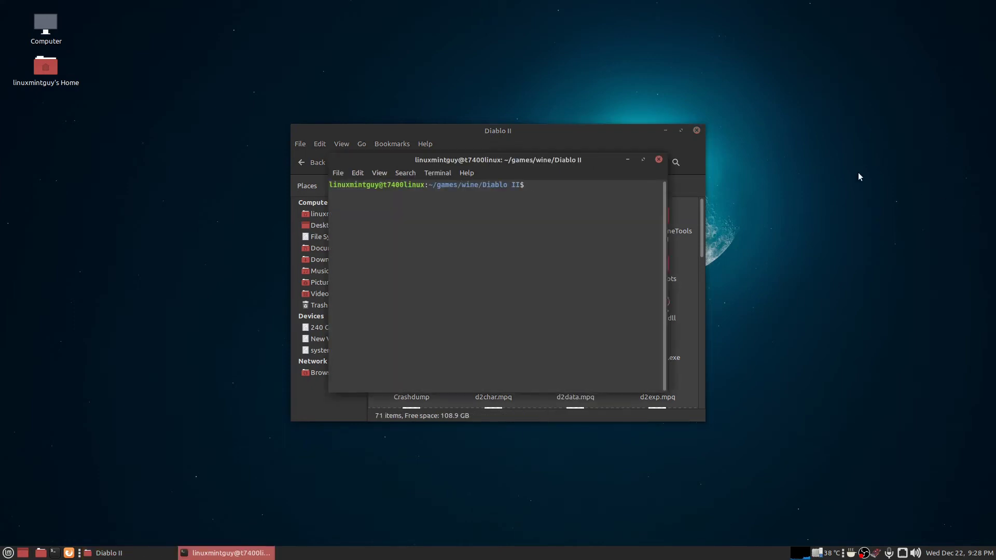
pyautogui.write('wine d2se.exe')
pyautogui.press('Return')
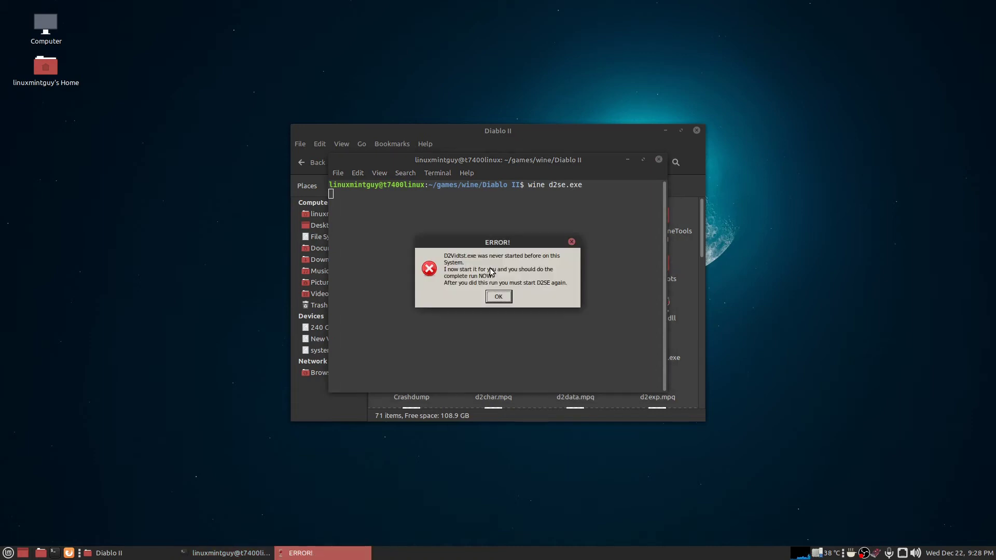
pyautogui.click(496, 299)
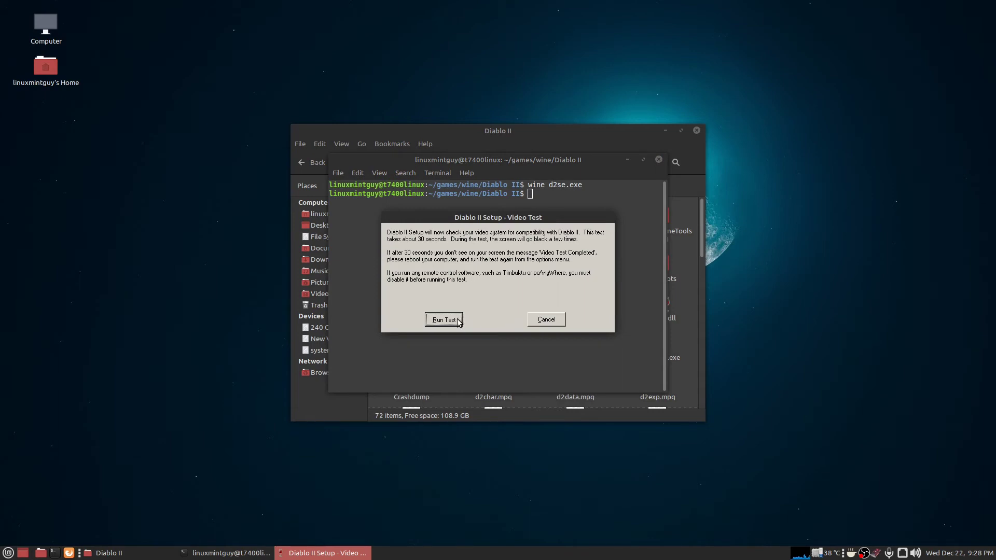
pyautogui.click(441, 320)
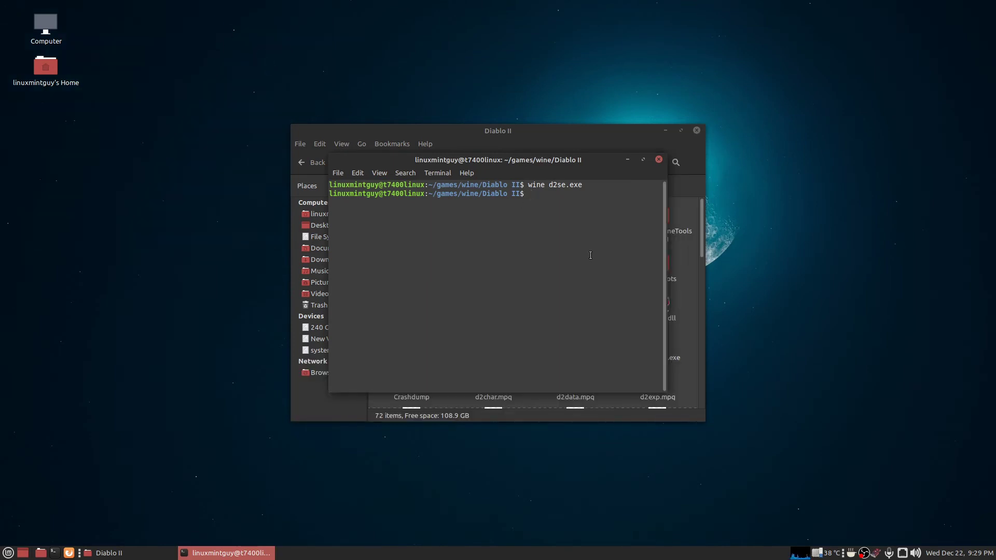
# Relaunch D2SE Modmanager with the previous command and open its Glide wrapper configuration.
pyautogui.press('Up')
pyautogui.press('Return')
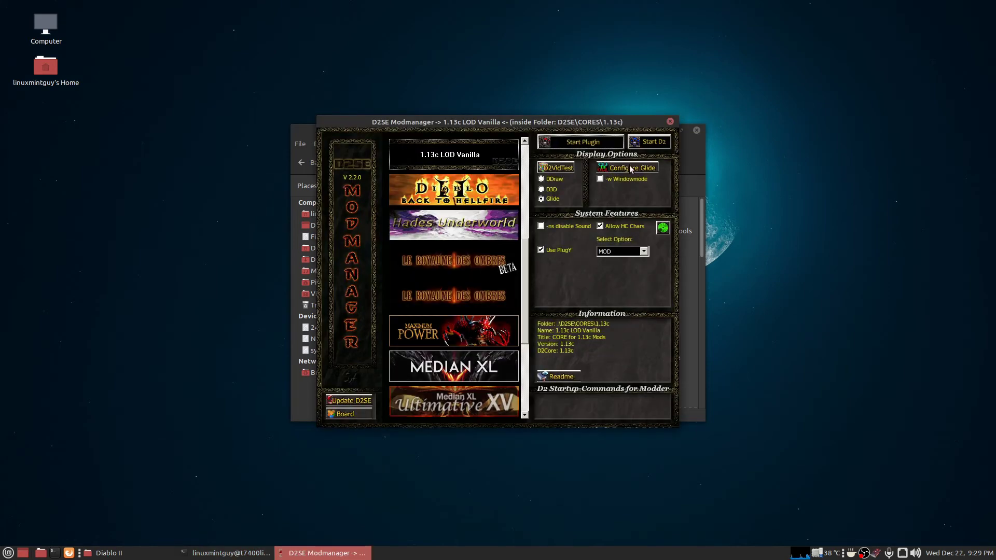
pyautogui.click(630, 167)
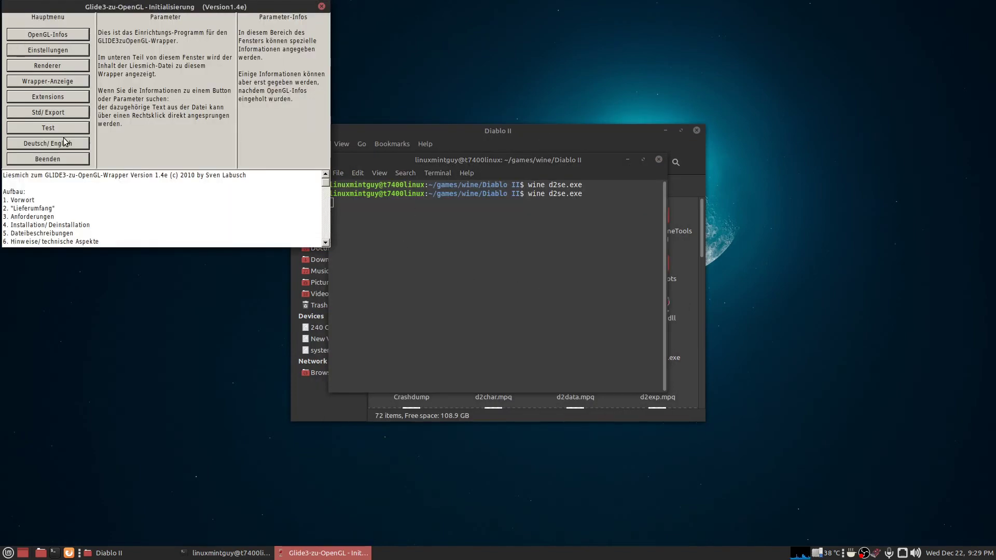
# Switch the Glide wrapper config to English and enable desktop resolution.
pyautogui.click(65, 148)
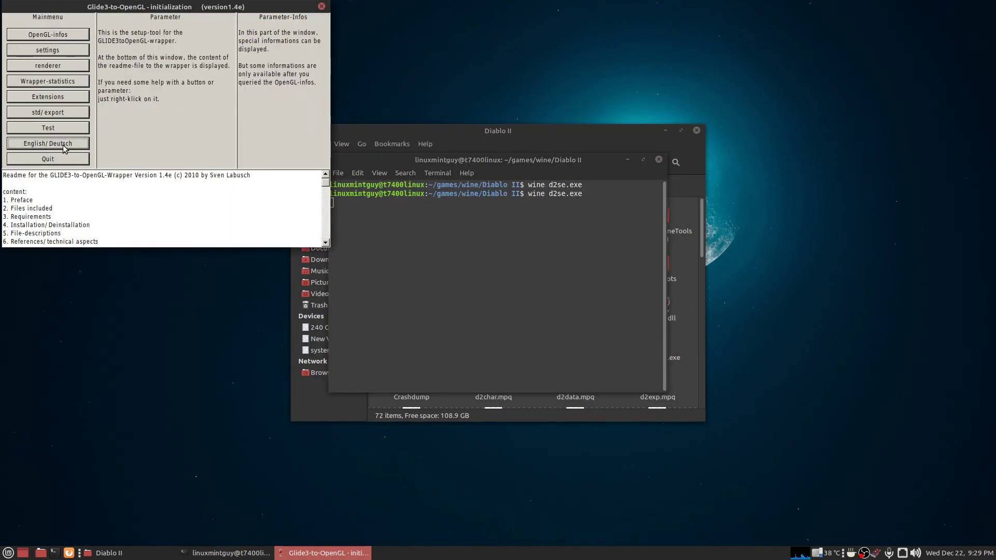
pyautogui.click(67, 50)
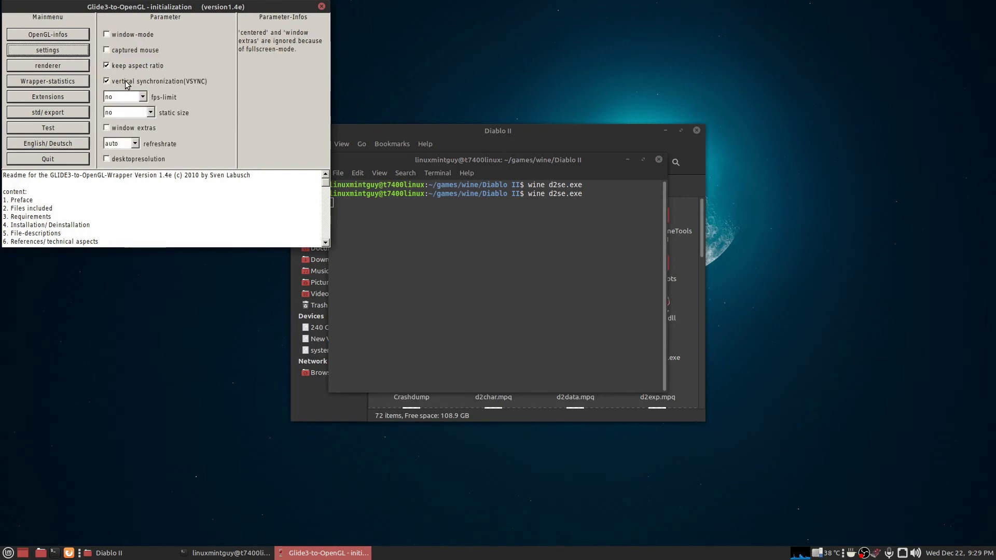
pyautogui.click(107, 158)
# Set 108 MB texture memory, 2048x2048 buffer textures, 32-bit rendering and bilinear filtering, then quit.
pyautogui.click(59, 65)
pyautogui.click(123, 38)
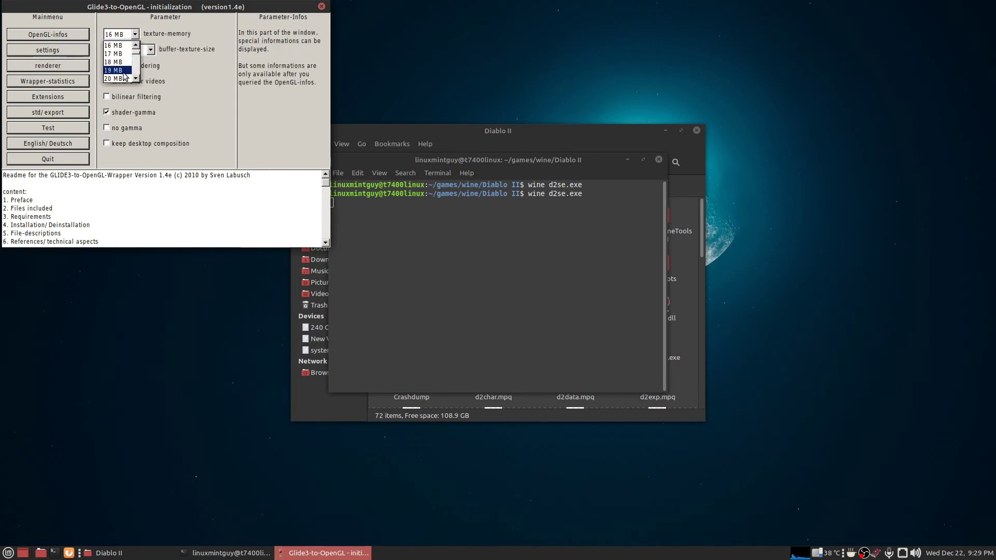
pyautogui.scroll(-8, 123, 73)
pyautogui.scroll(-4, 123, 76)
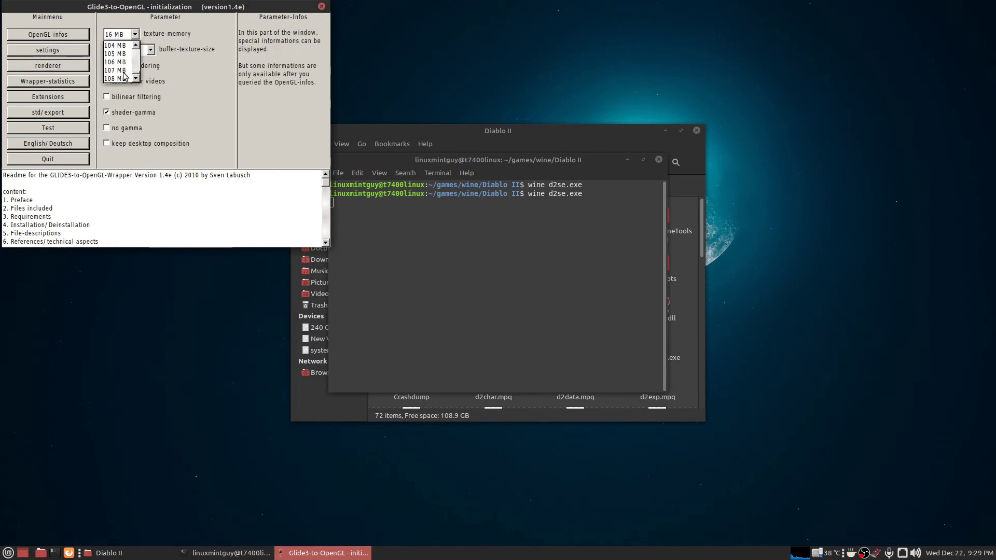
pyautogui.click(123, 77)
pyautogui.click(124, 53)
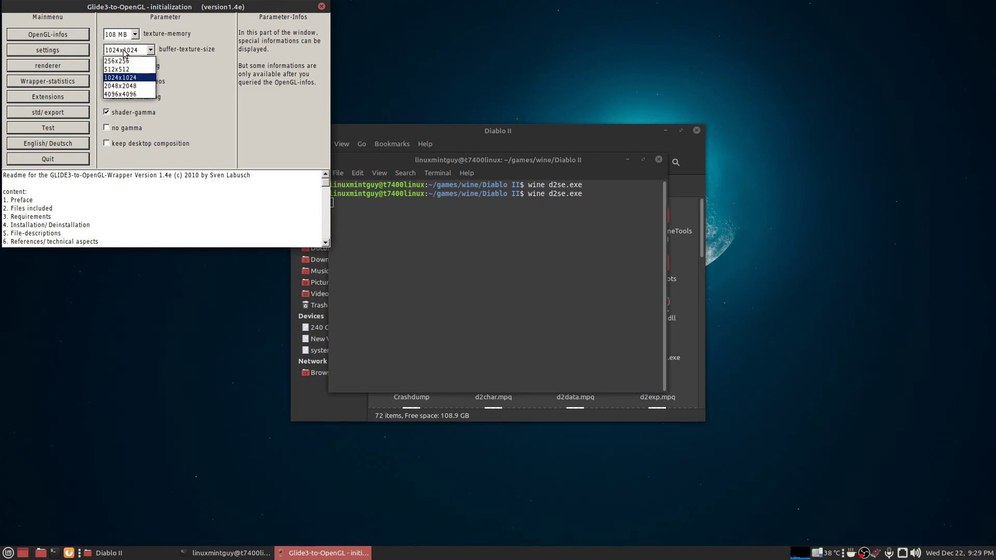
pyautogui.click(124, 86)
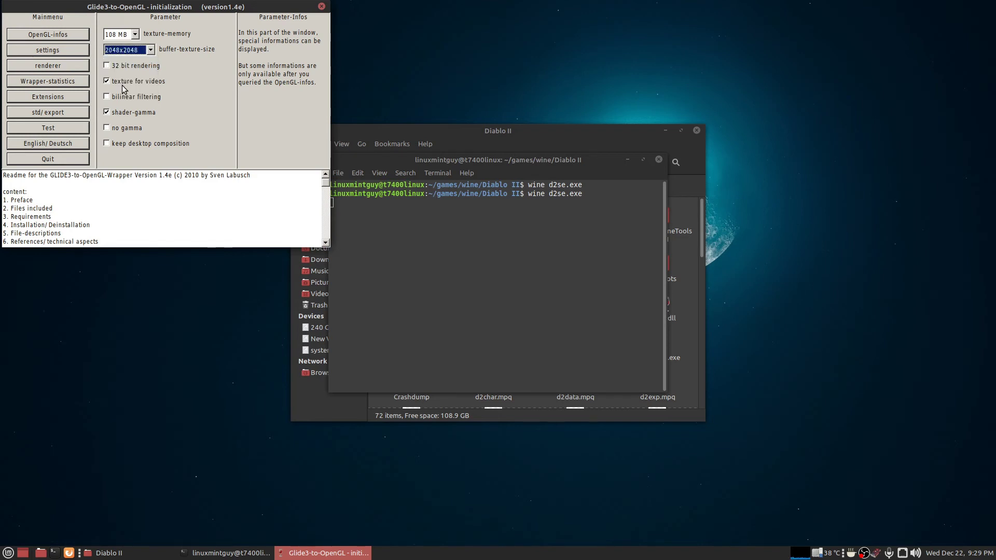
pyautogui.click(106, 65)
pyautogui.click(106, 96)
pyautogui.click(45, 159)
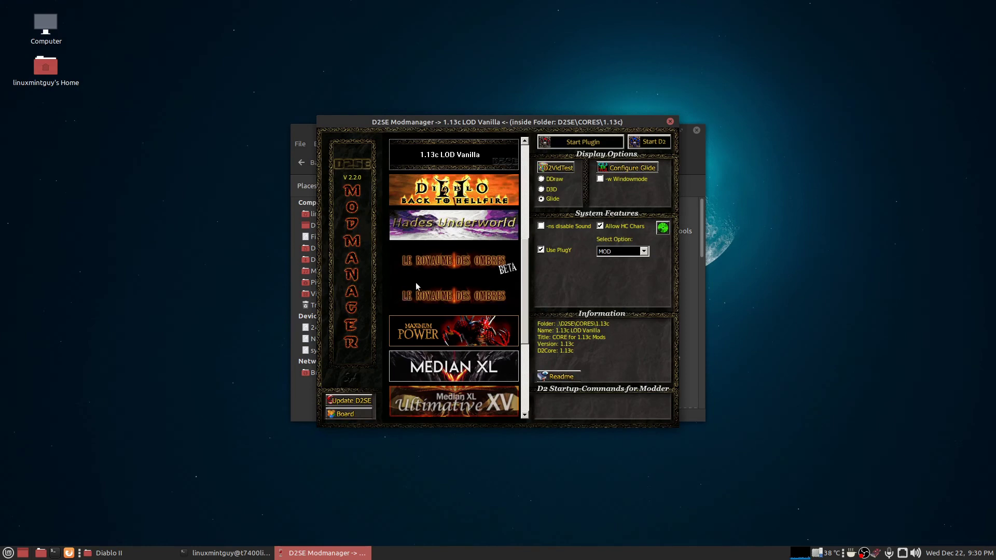
# Start the 1.13c LOD Vanilla core with PlugY from D2SE Modmanager.
pyautogui.moveTo(525, 267); pyautogui.dragTo(529, 342)
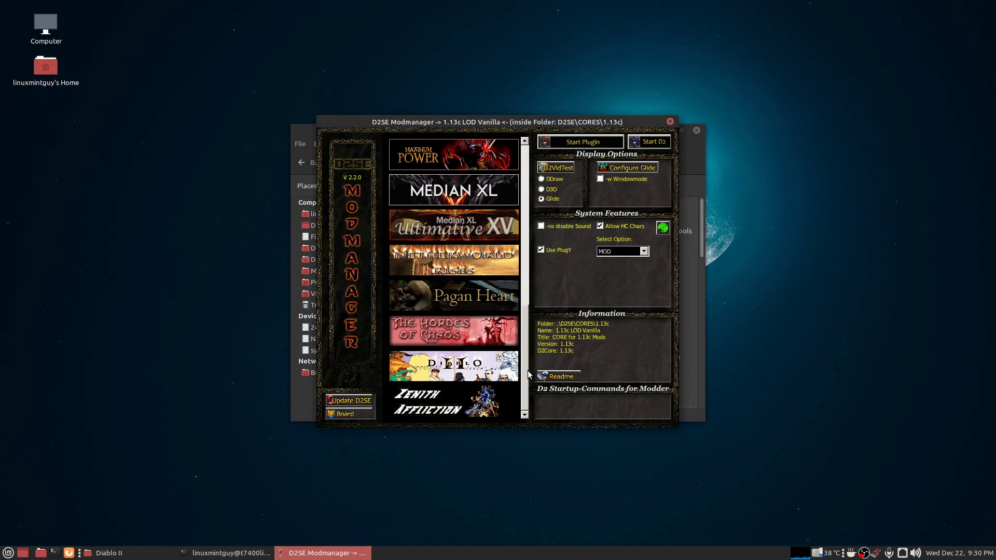
pyautogui.moveTo(525, 318); pyautogui.dragTo(536, 232)
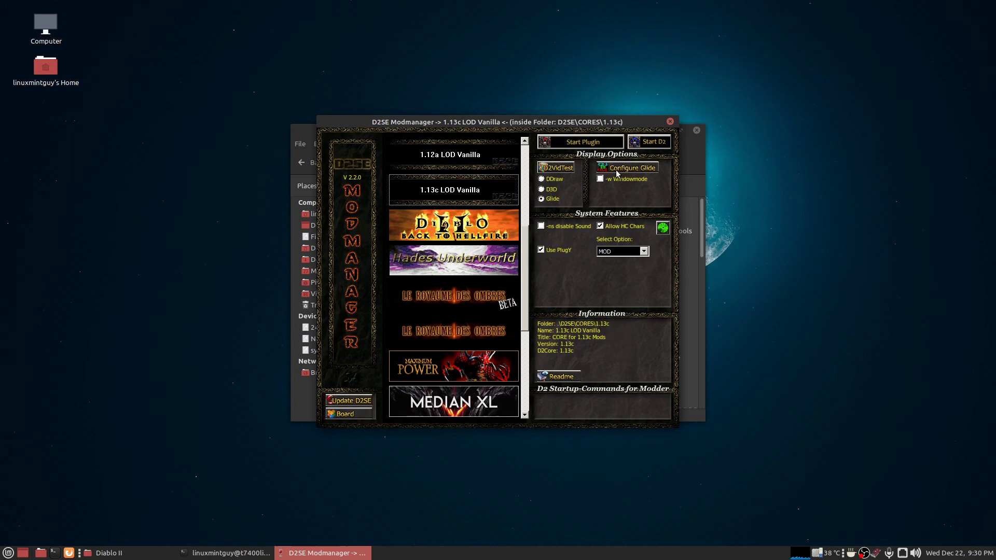
pyautogui.click(573, 145)
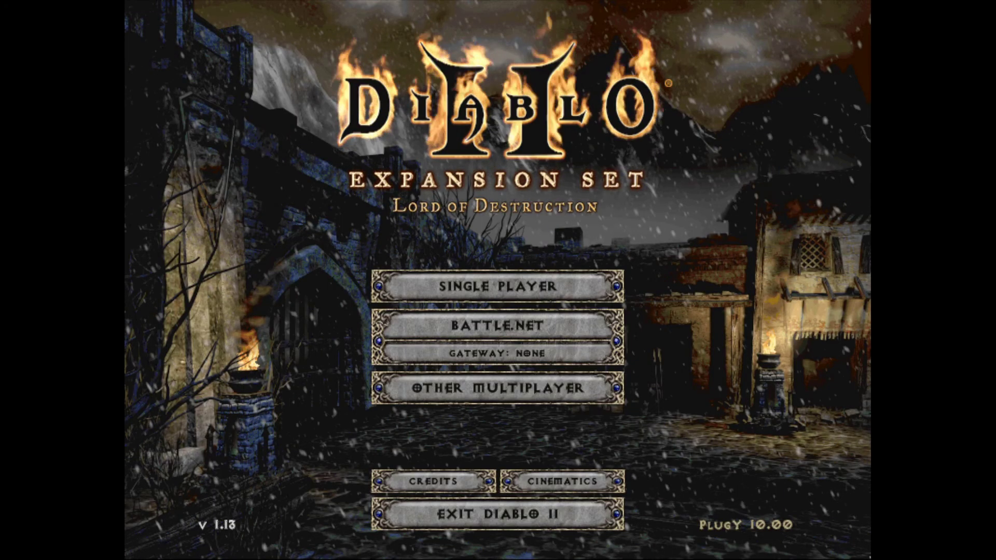
# Create a single-player Necromancer named 'test', then open the in-game Options menu.
pyautogui.click(511, 290)
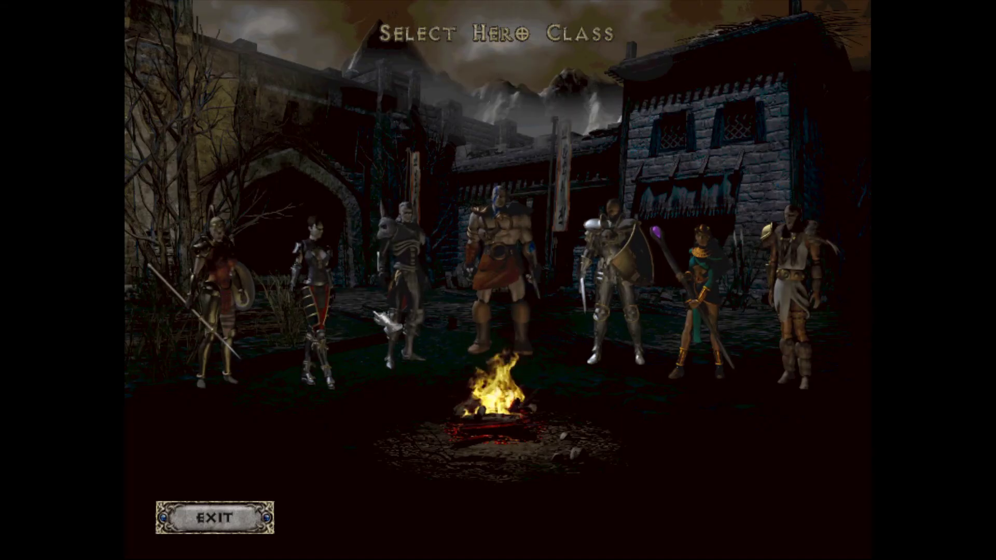
pyautogui.click(402, 270)
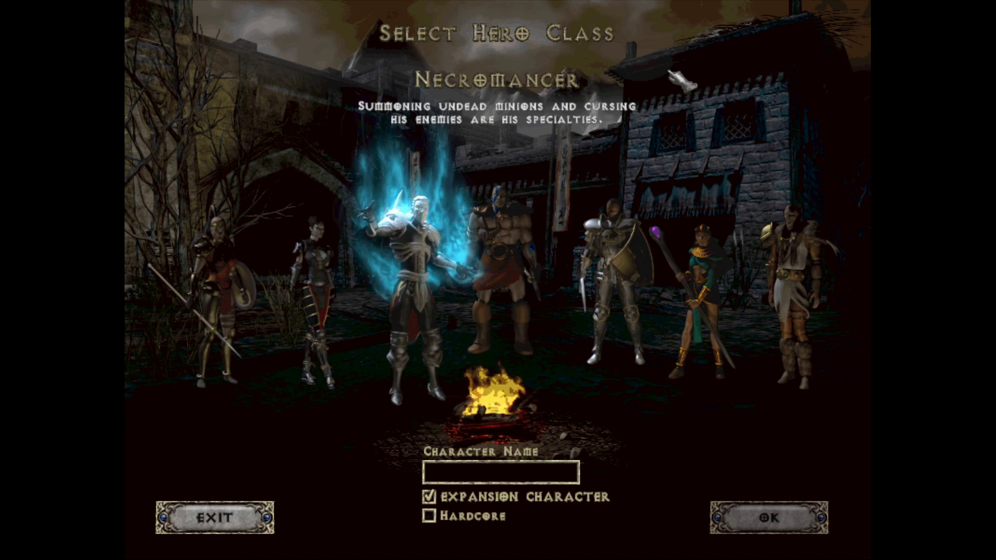
pyautogui.write('test')
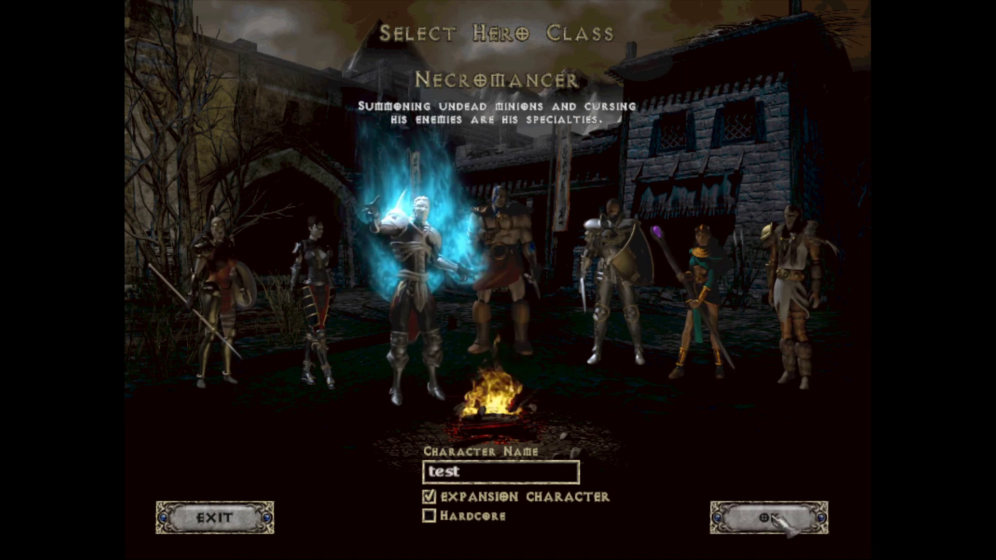
pyautogui.click(774, 517)
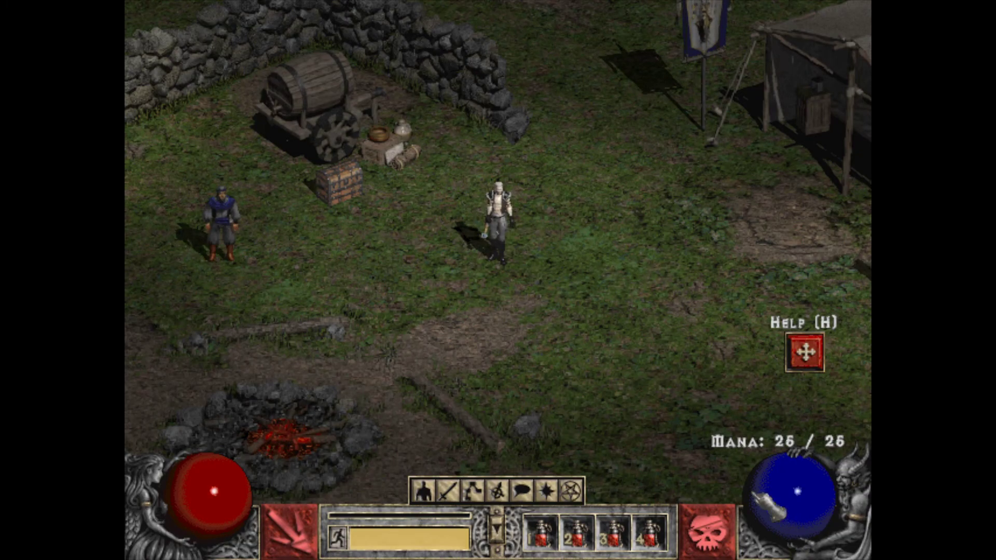
pyautogui.press('Escape')
pyautogui.click(498, 171)
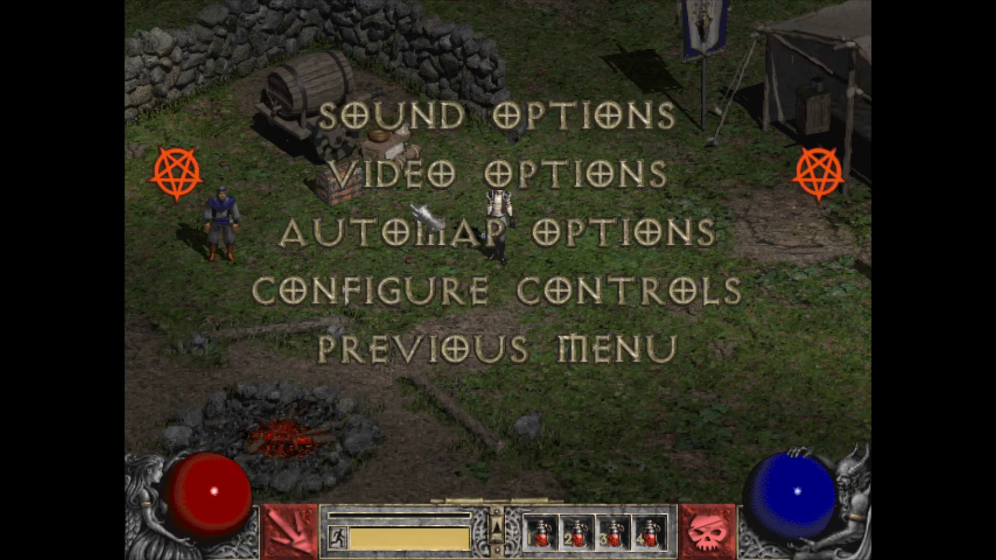
# Turn down the music and sound effects volume in Sound Options.
pyautogui.click(430, 128)
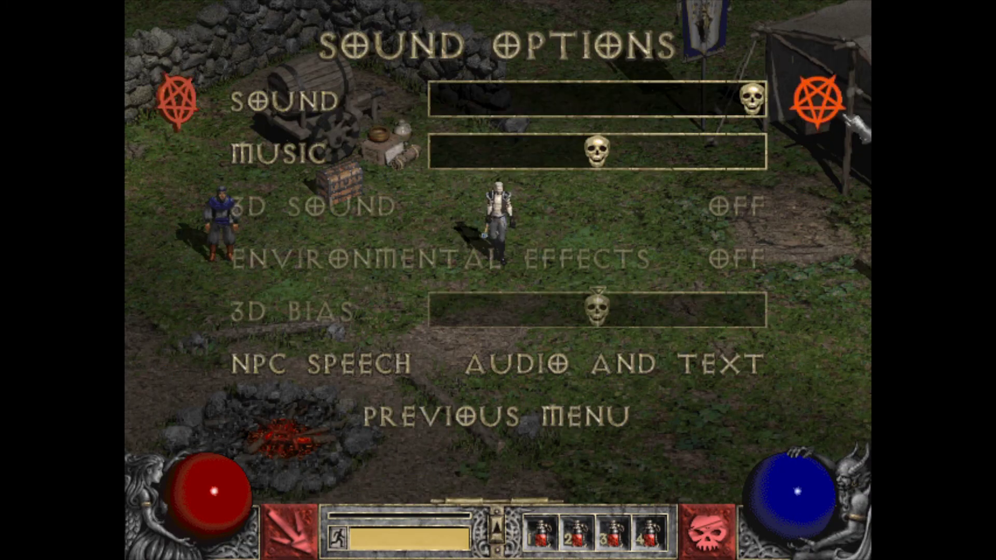
pyautogui.moveTo(607, 158); pyautogui.dragTo(492, 153)
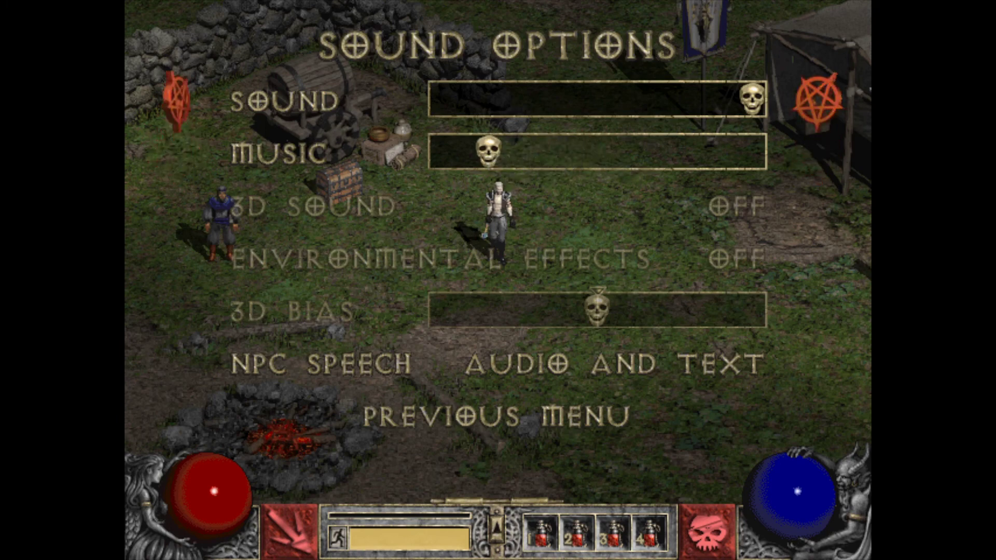
pyautogui.moveTo(752, 98); pyautogui.dragTo(542, 104)
pyautogui.press('Escape')
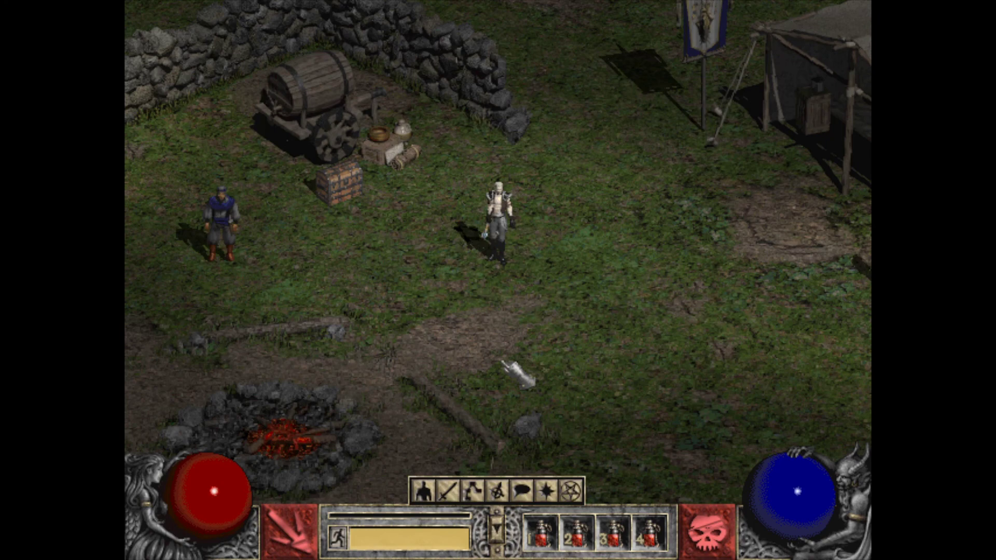
# Set the video resolution to 800x600, raise gamma, and max out contrast.
pyautogui.press('Escape')
pyautogui.click(483, 169)
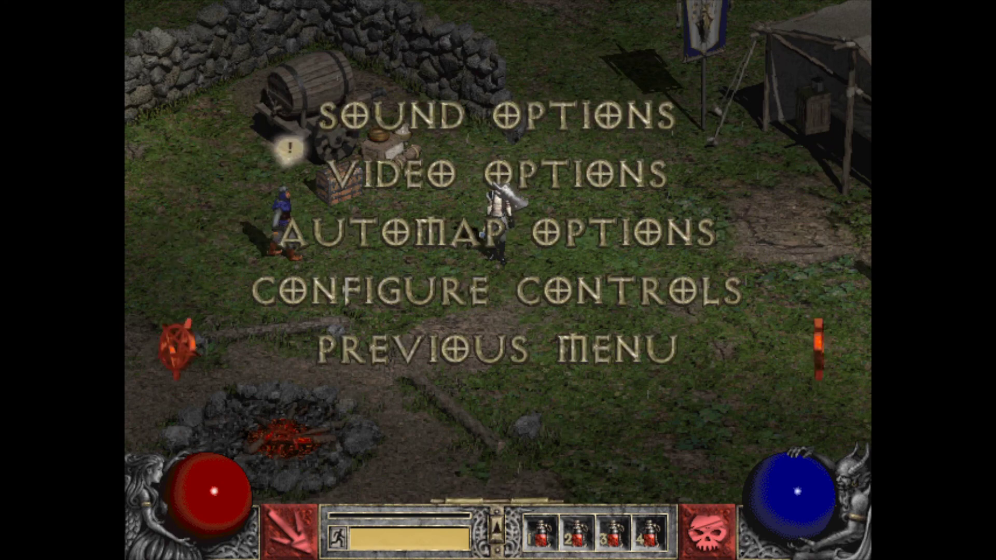
pyautogui.click(482, 161)
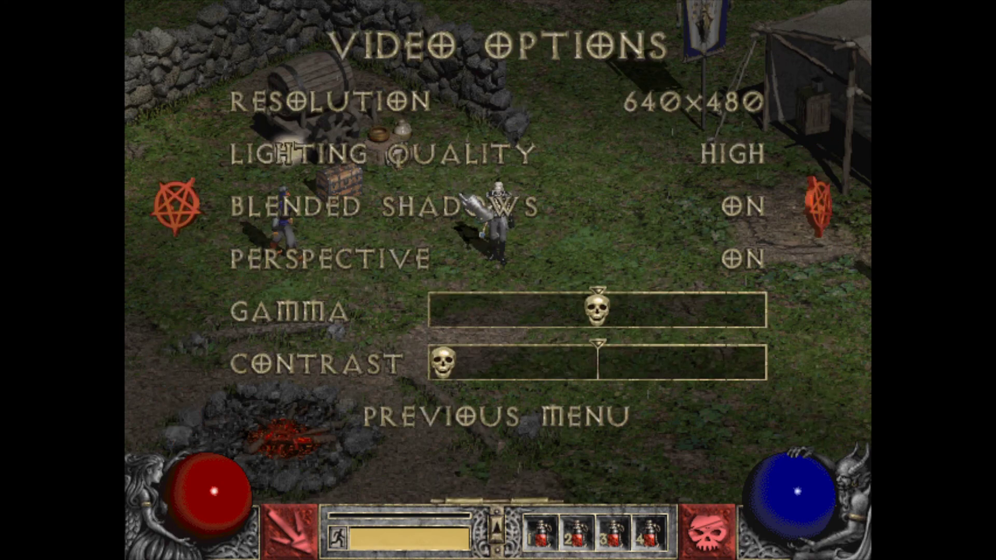
pyautogui.press('Return')
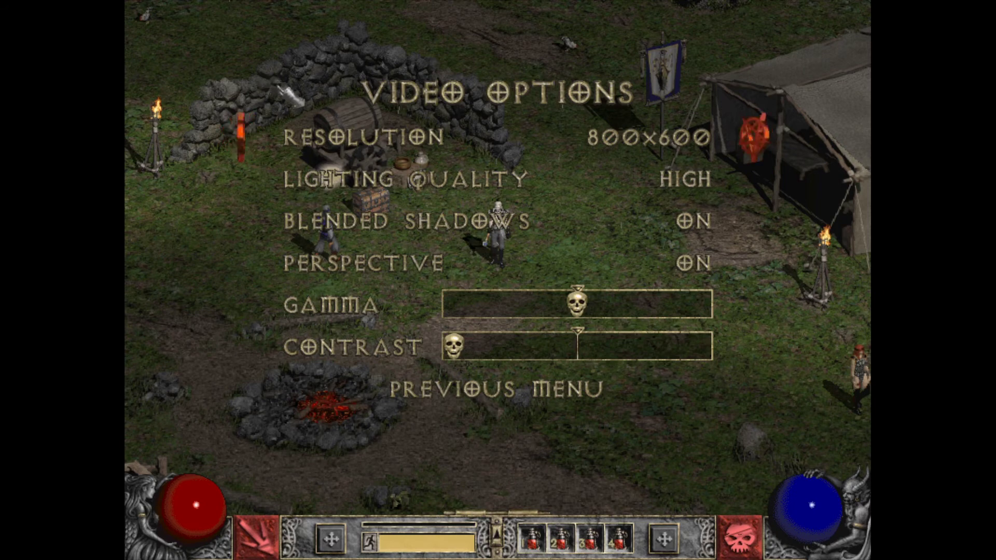
pyautogui.press('Down')
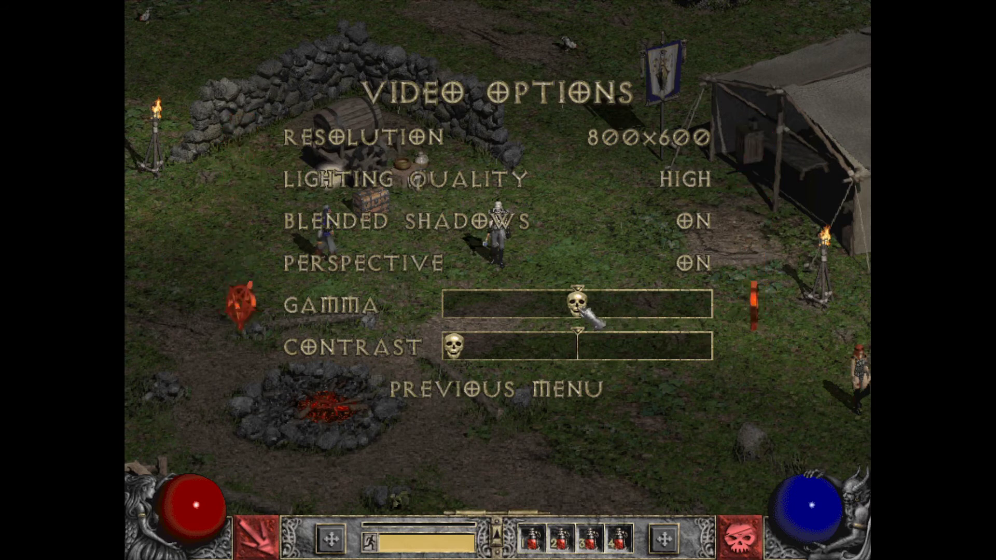
pyautogui.moveTo(577, 305); pyautogui.dragTo(615, 310)
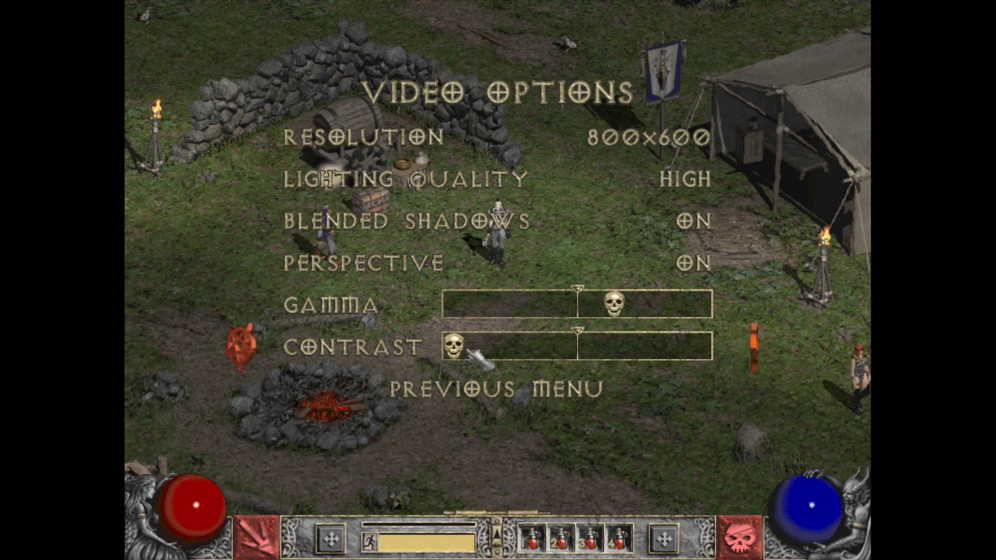
pyautogui.moveTo(460, 352); pyautogui.dragTo(700, 349)
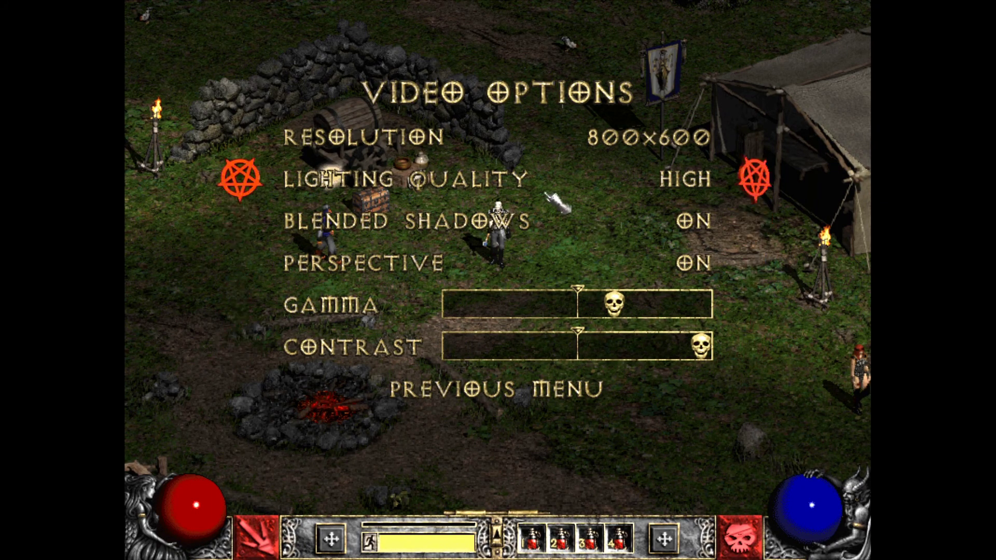
pyautogui.press('Escape')
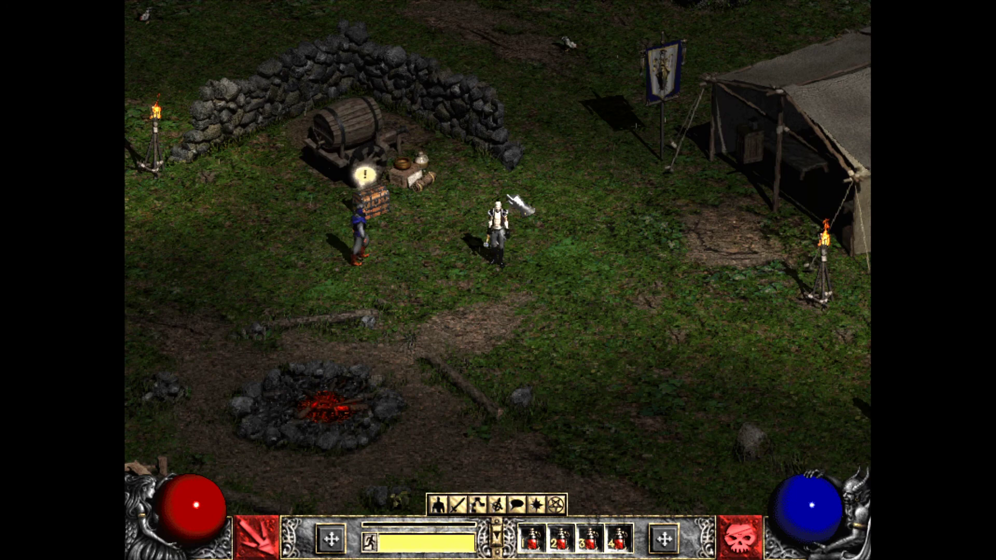
# Talk to Warriv, then cross the camp and talk to Akara.
pyautogui.click(398, 244)
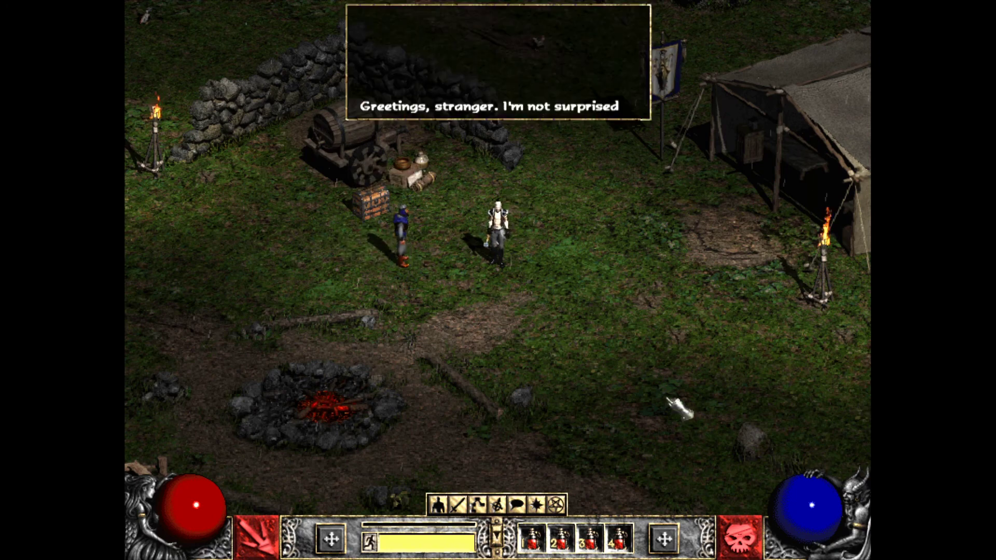
pyautogui.press('Escape')
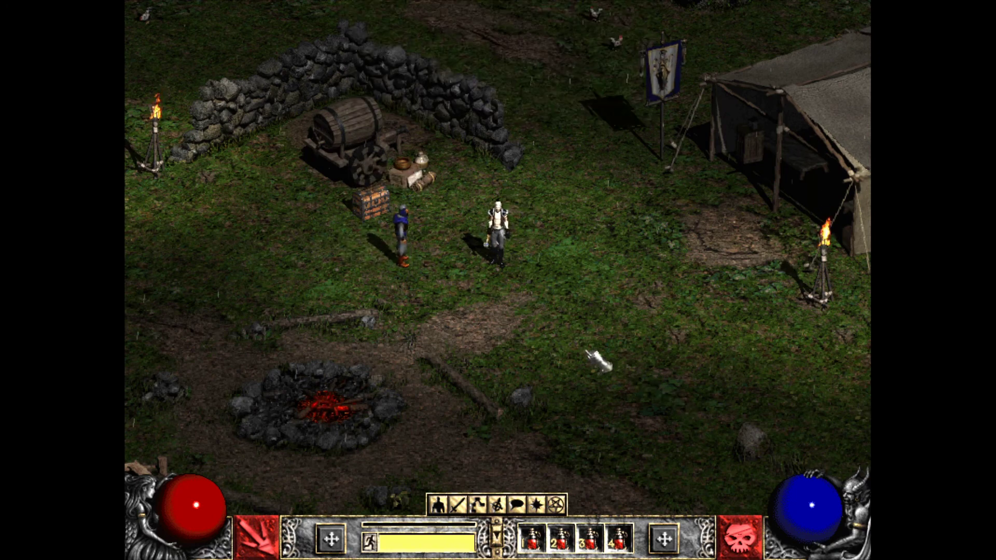
pyautogui.click(630, 296)
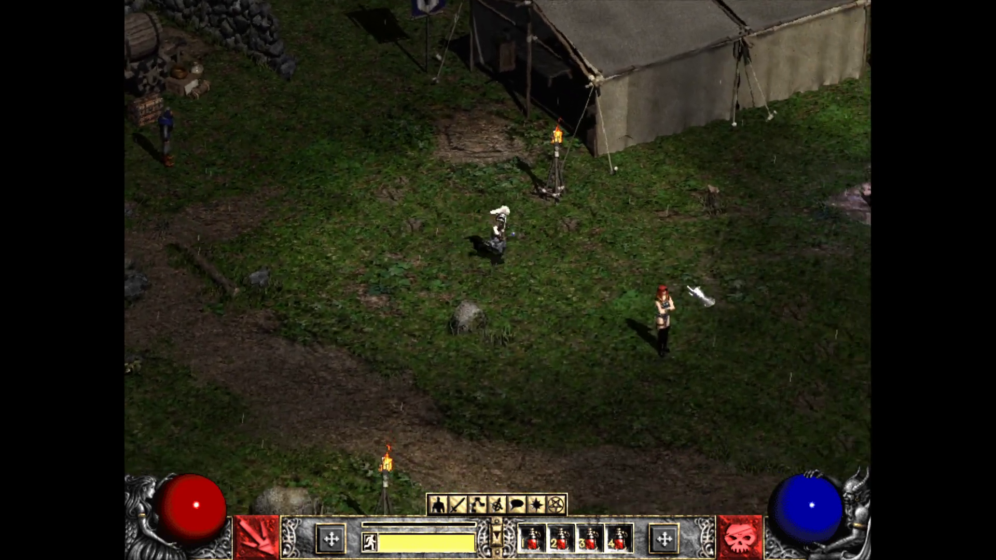
pyautogui.moveTo(693, 290)
pyautogui.mouseDown()
pyautogui.moveTo(689, 353)
pyautogui.moveTo(751, 334)
pyautogui.mouseUp()
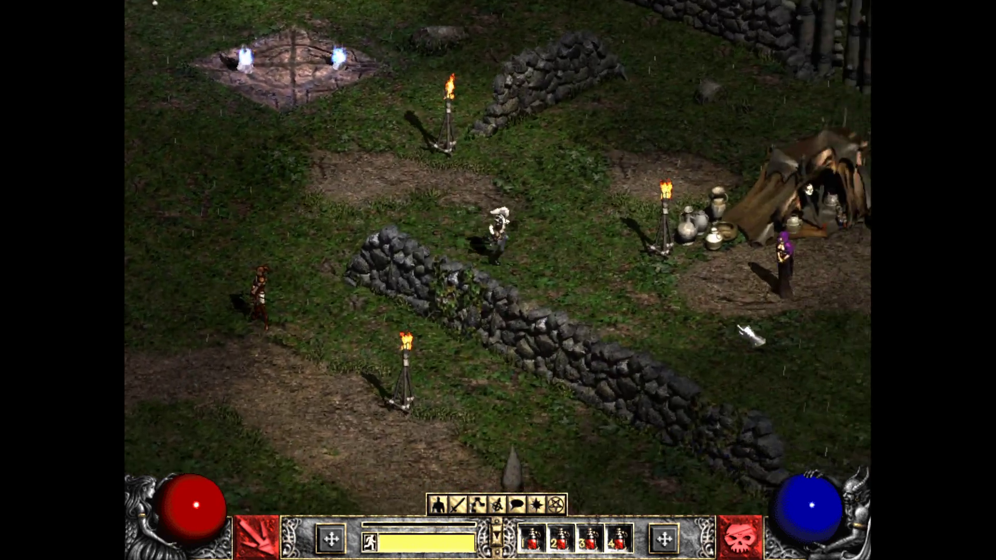
pyautogui.click(498, 205)
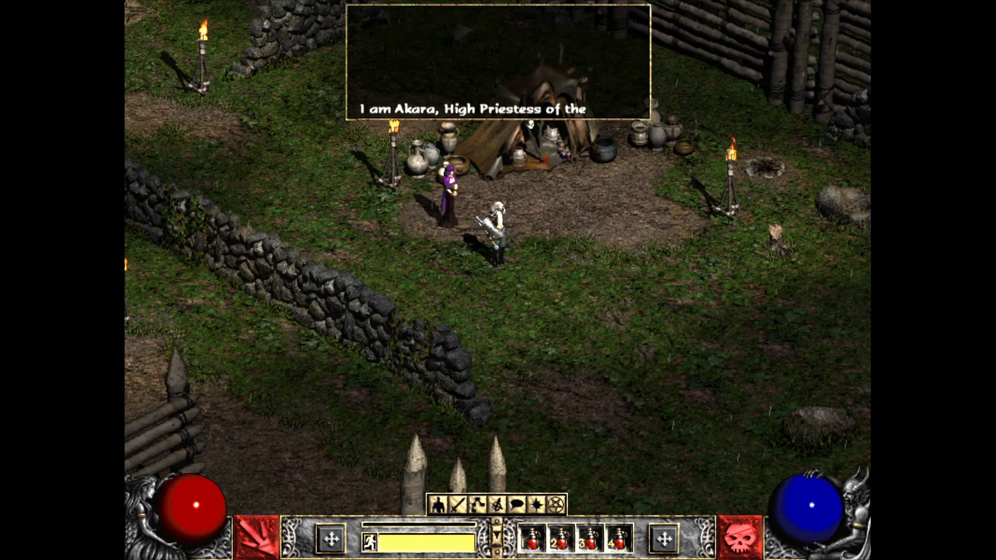
pyautogui.press('Escape')
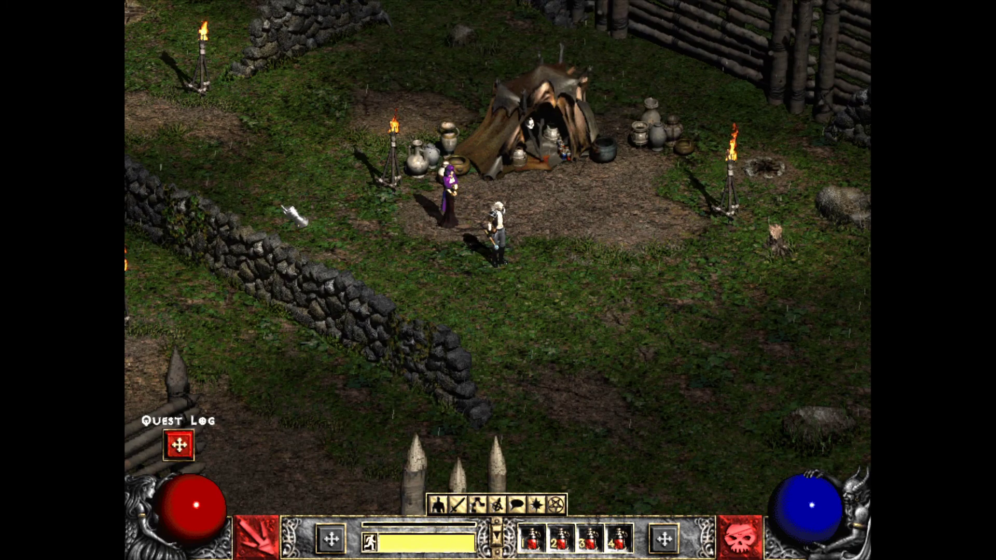
# Walk back toward Warriv's wagon and glance at the right-action skill list.
pyautogui.moveTo(294, 215)
pyautogui.mouseDown()
pyautogui.moveTo(306, 265)
pyautogui.moveTo(358, 207)
pyautogui.mouseUp()
pyautogui.click(742, 542)
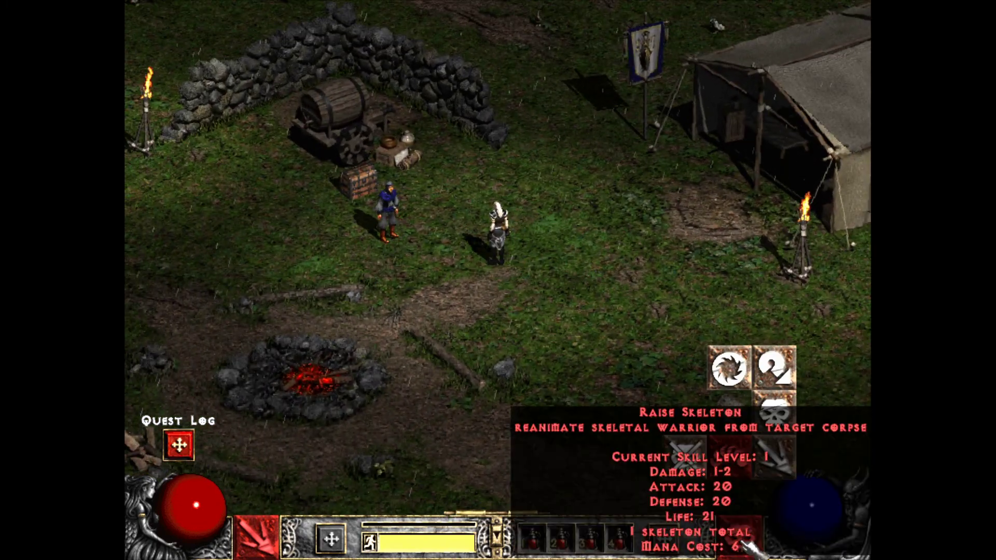
pyautogui.click(756, 551)
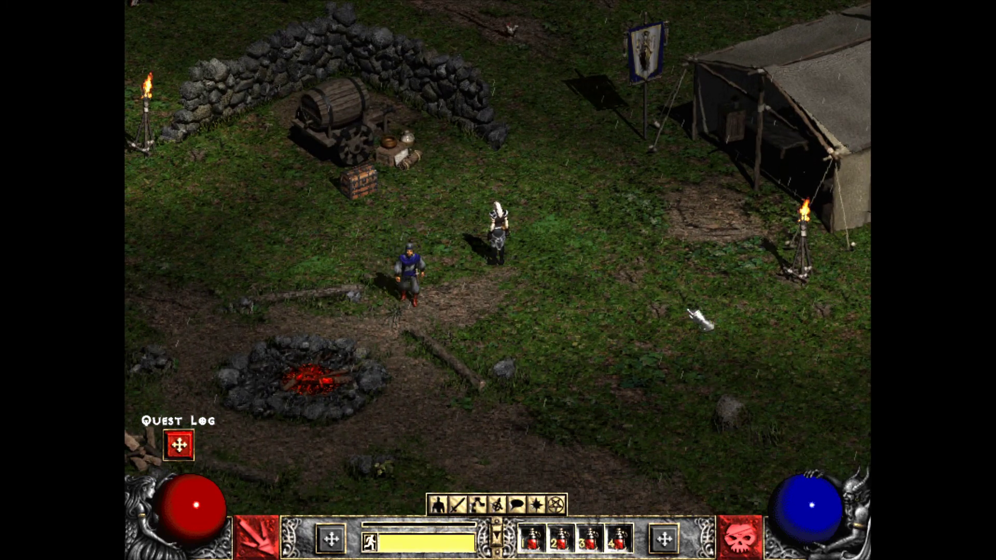
# View the Necromancer's Summoning Spells tree, then save and exit the game.
pyautogui.press('t')
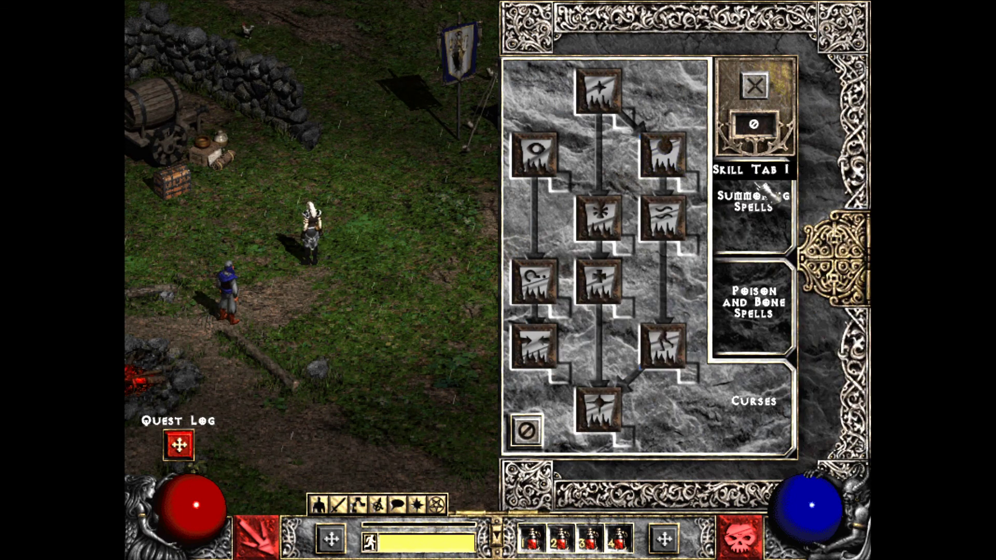
pyautogui.click(762, 190)
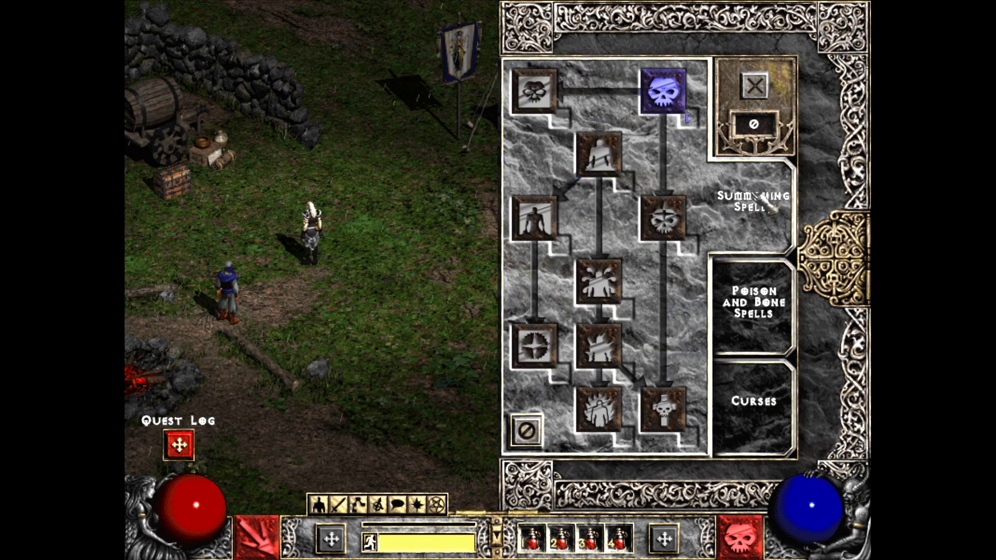
pyautogui.moveTo(675, 87)
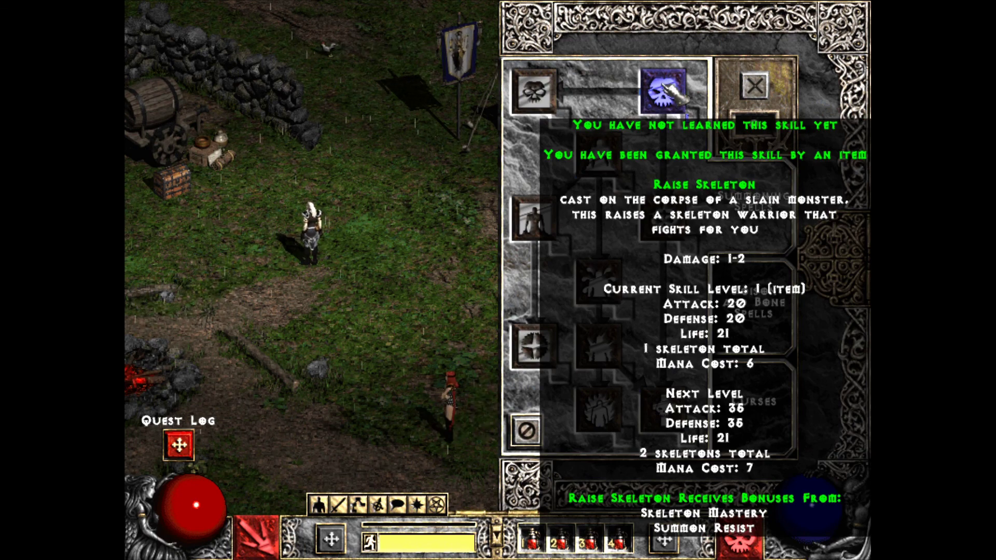
pyautogui.press('t')
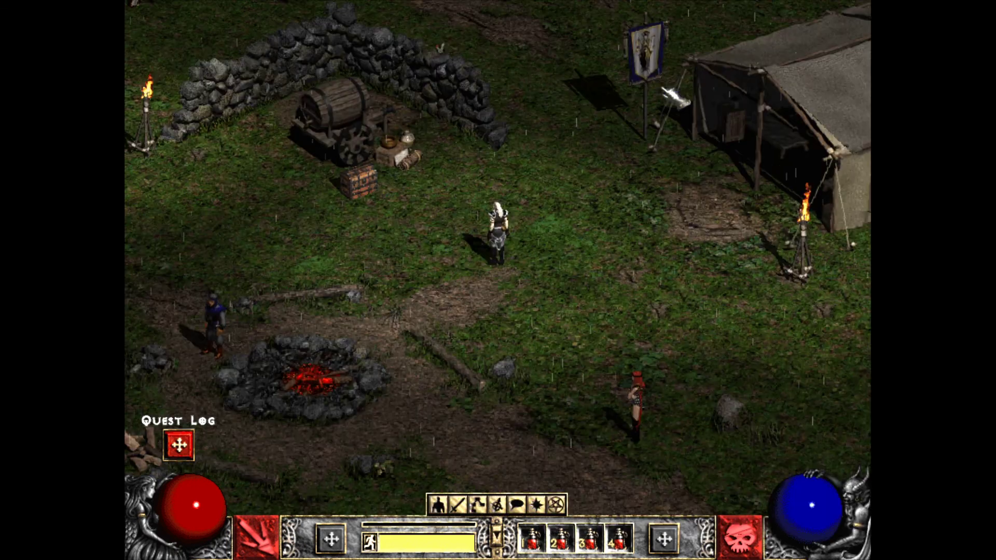
pyautogui.press('Escape')
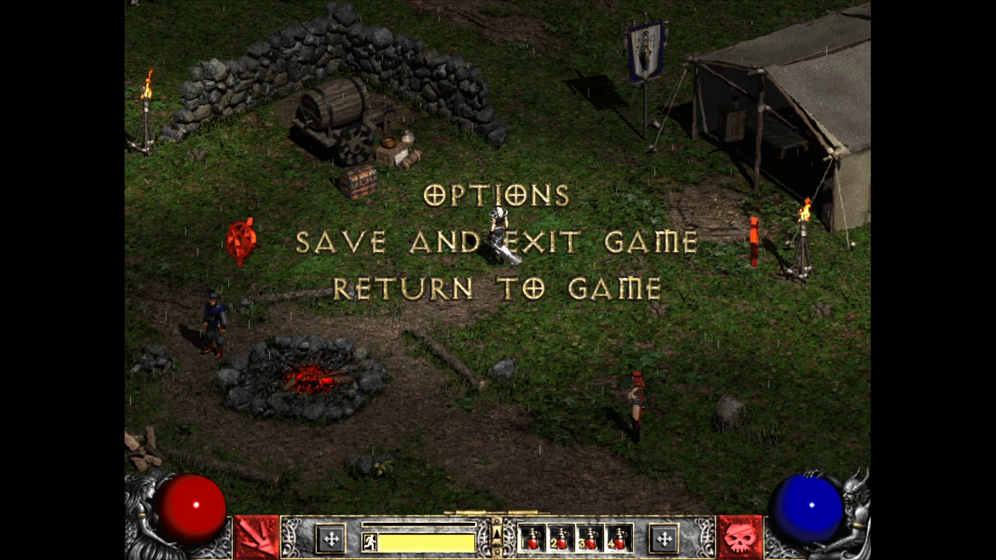
pyautogui.press('Return')
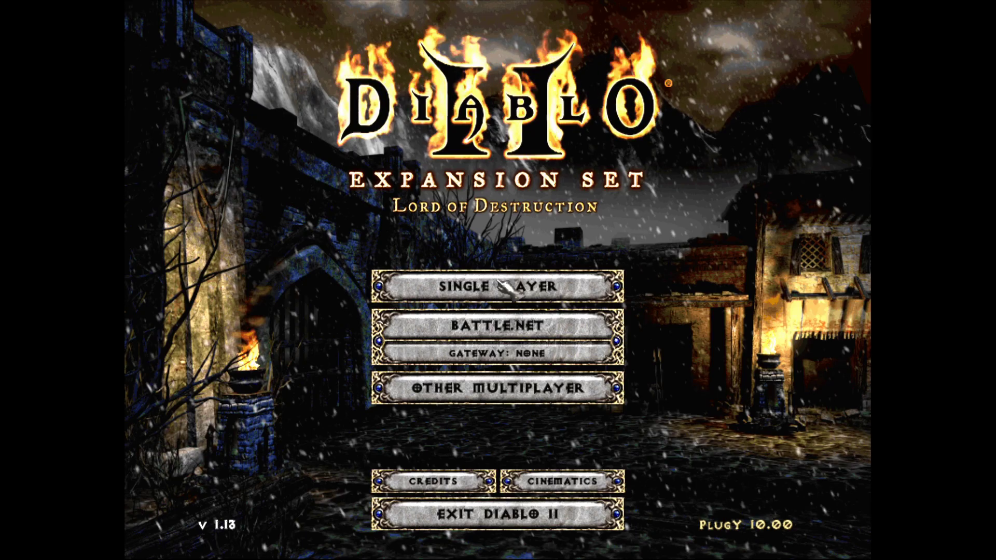
# Exit Diablo II from the main menu.
pyautogui.click(524, 512)
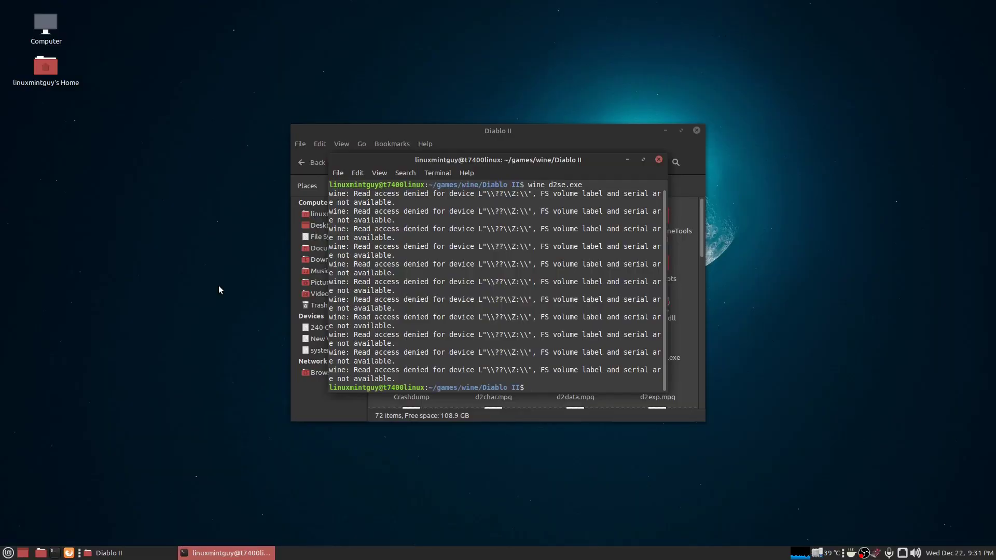